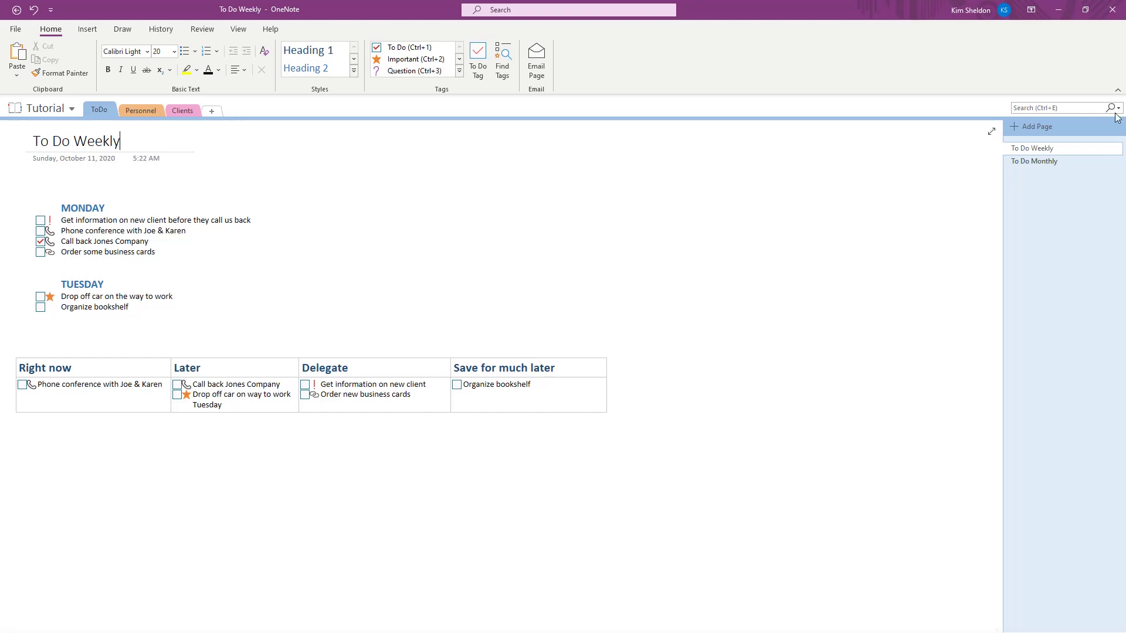
Step: Collapse the ribbon and preview the Home, Insert and Draw commands temporarily
left_click(1118, 90)
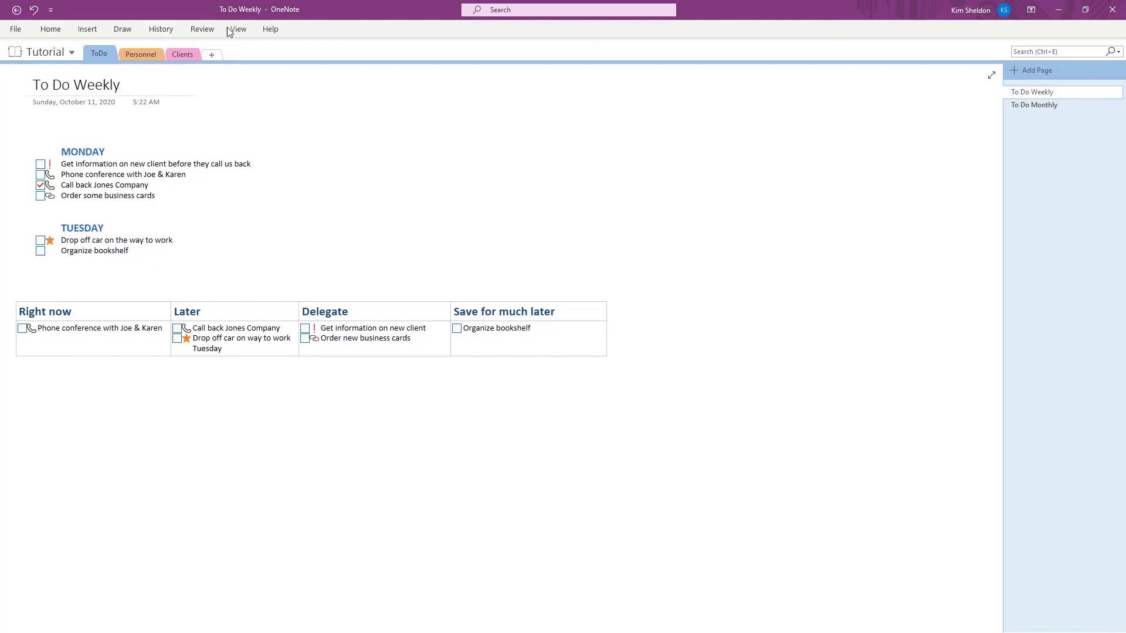
left_click(49, 31)
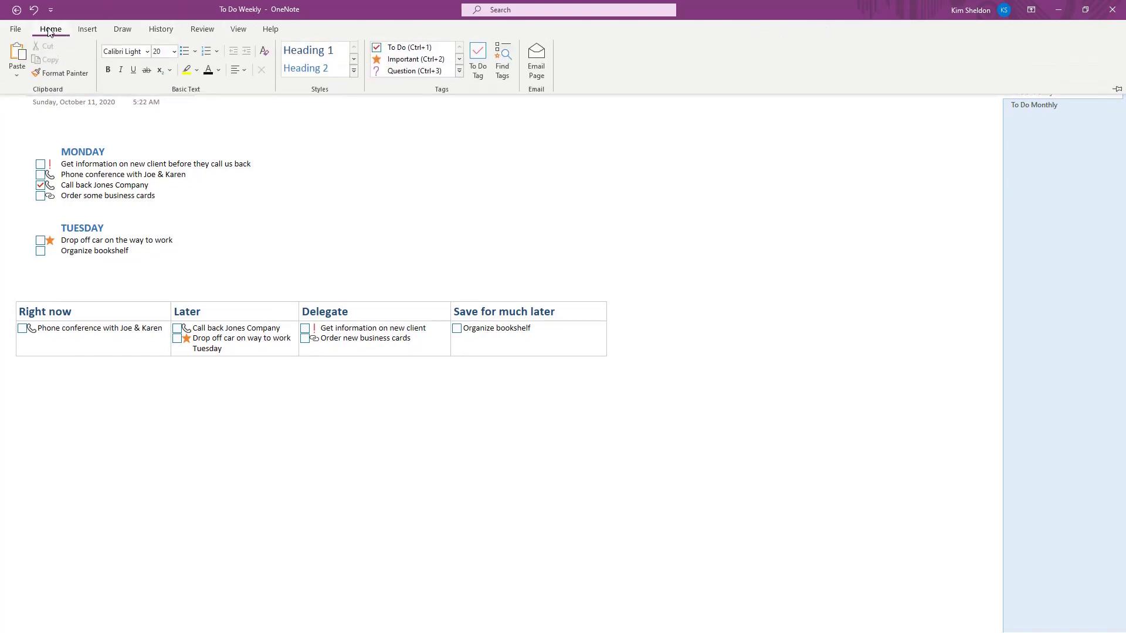
left_click(50, 31)
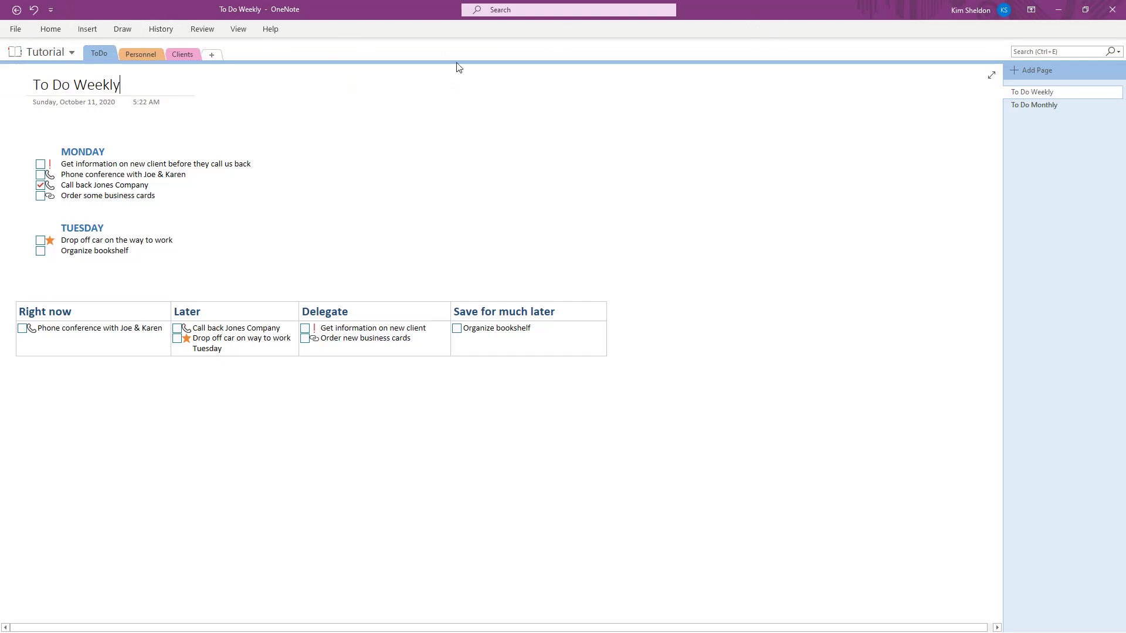
left_click(88, 29)
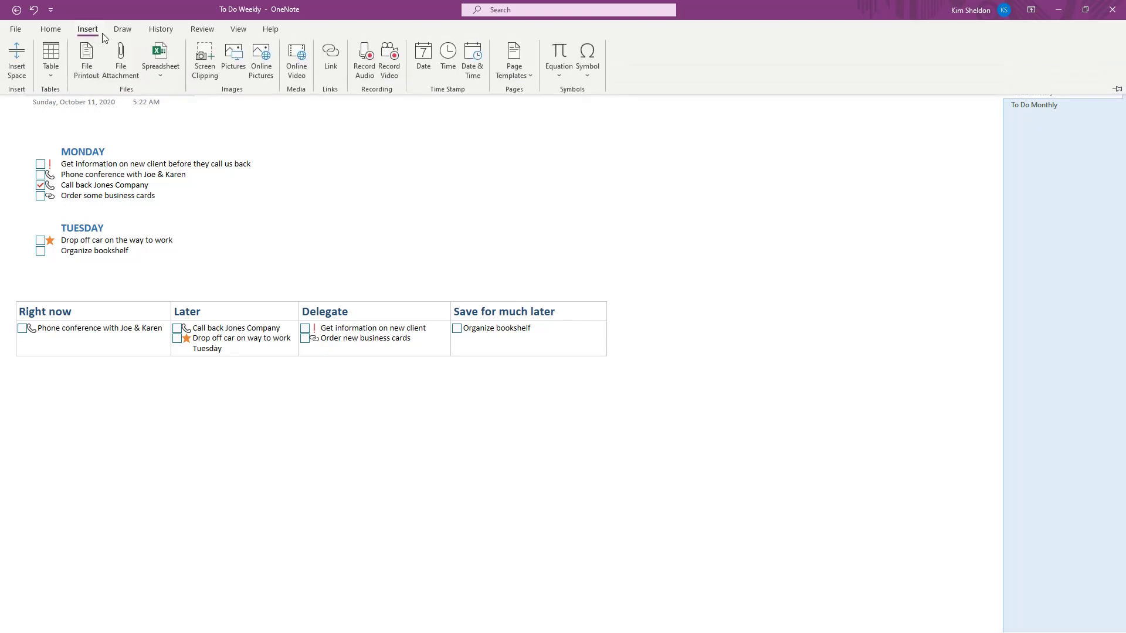
left_click(123, 31)
left_click(52, 29)
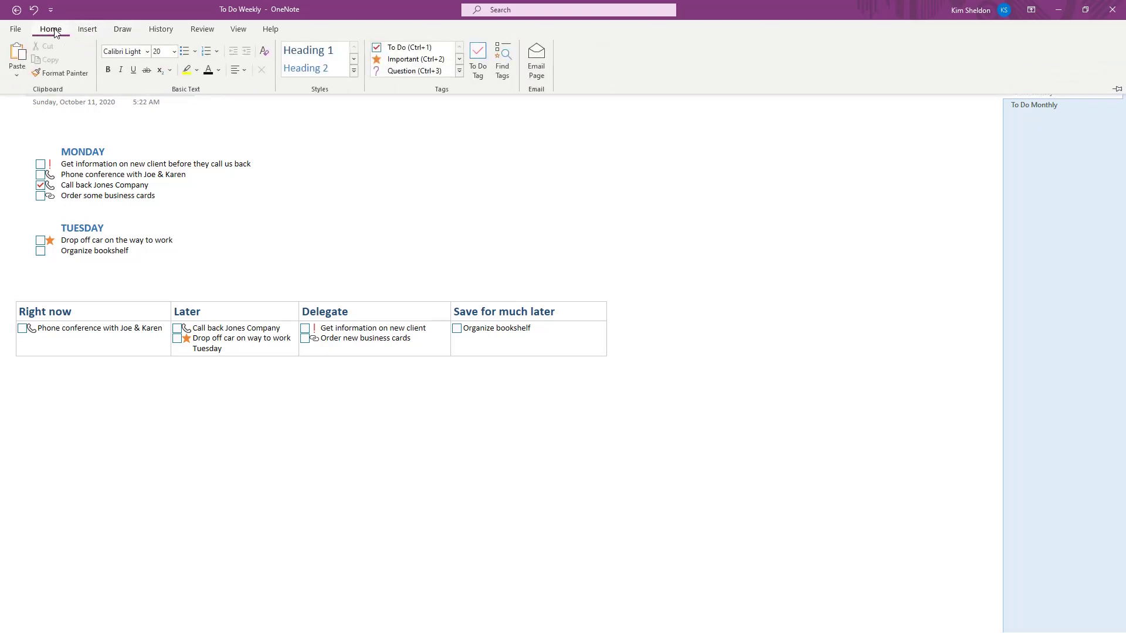
Step: Pin the ribbon open again and cycle through Insert and Draw to the History commands
left_click(1116, 89)
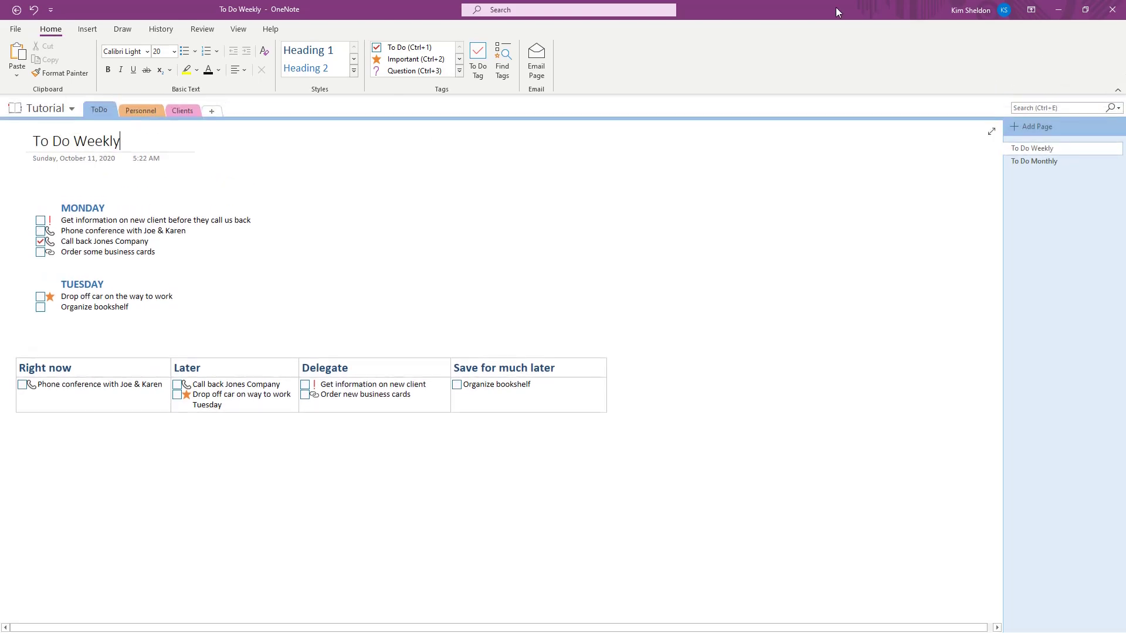
left_click(87, 29)
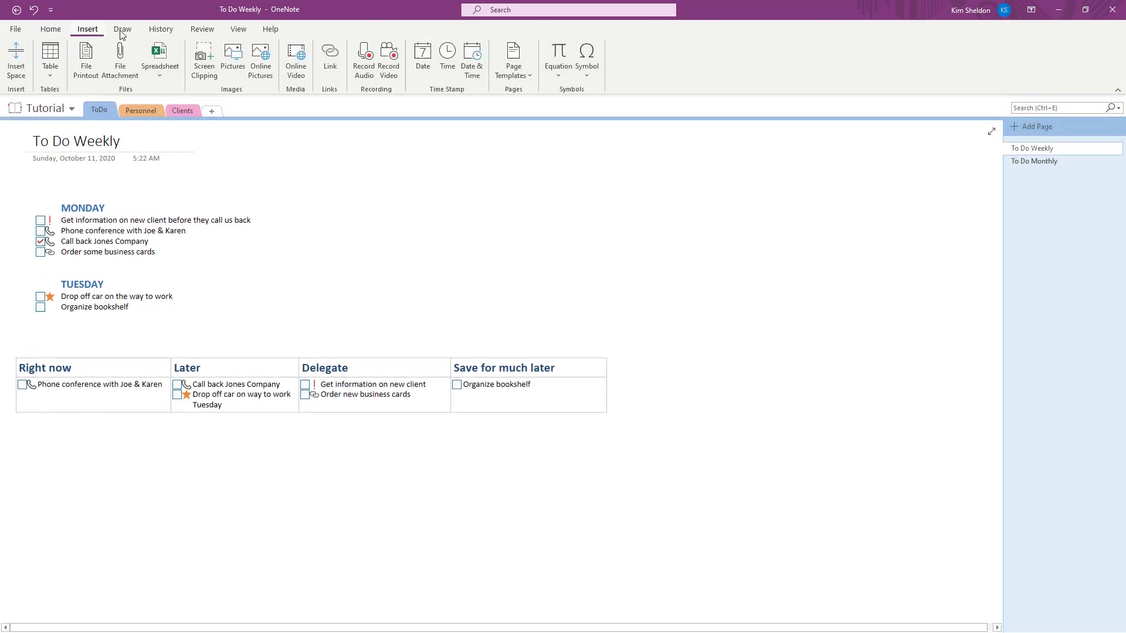
left_click(125, 31)
left_click(161, 30)
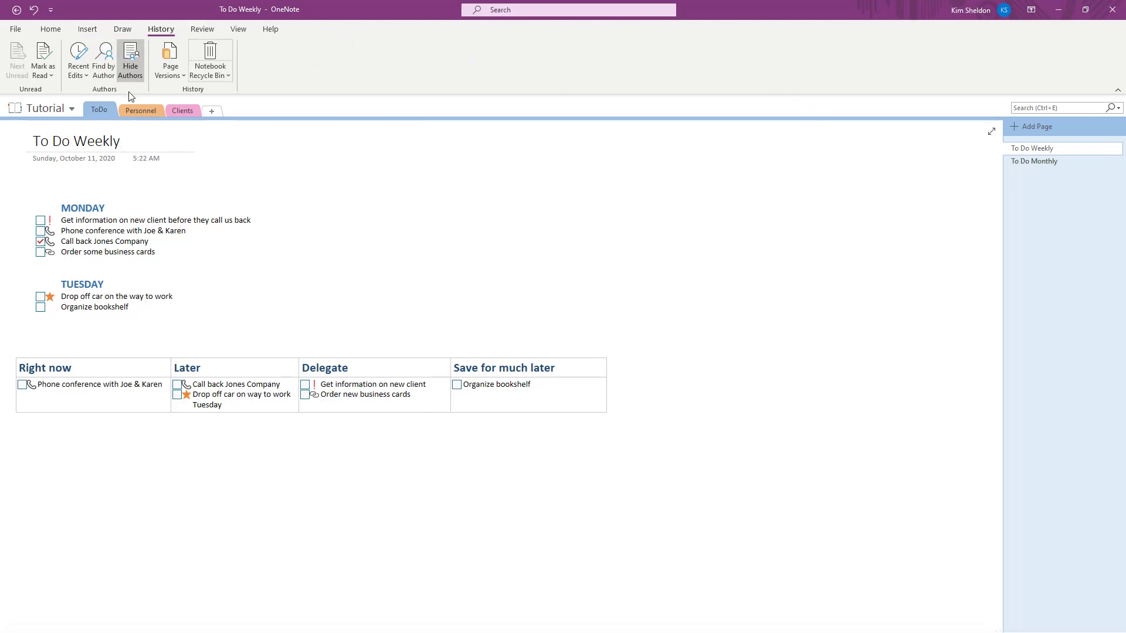
right_click(51, 115)
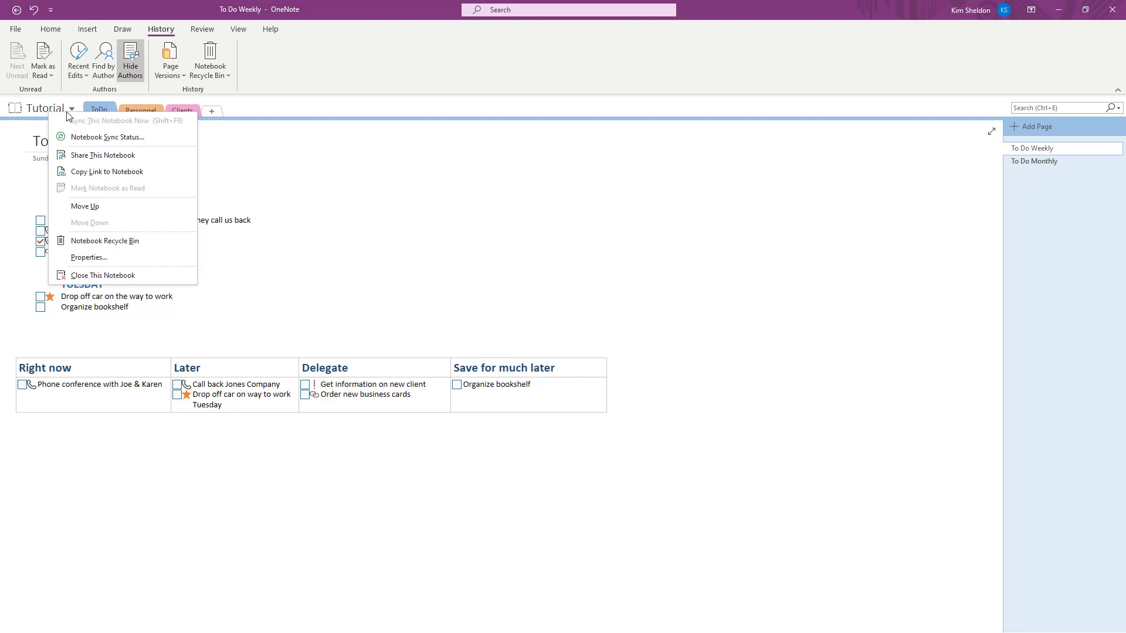
left_click(72, 109)
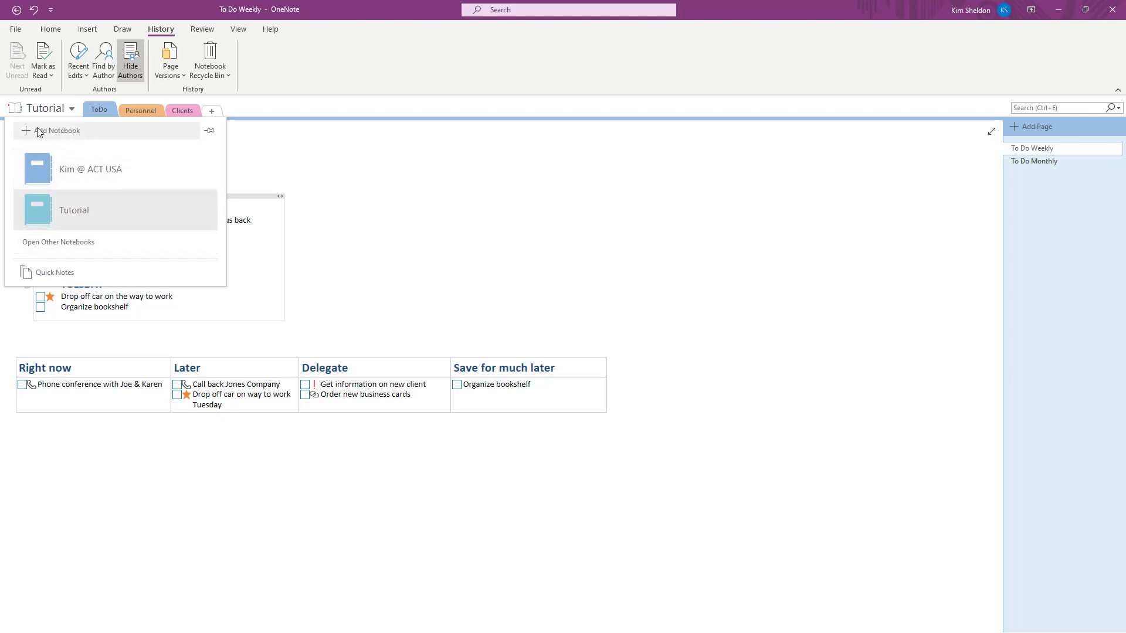
left_click(54, 114)
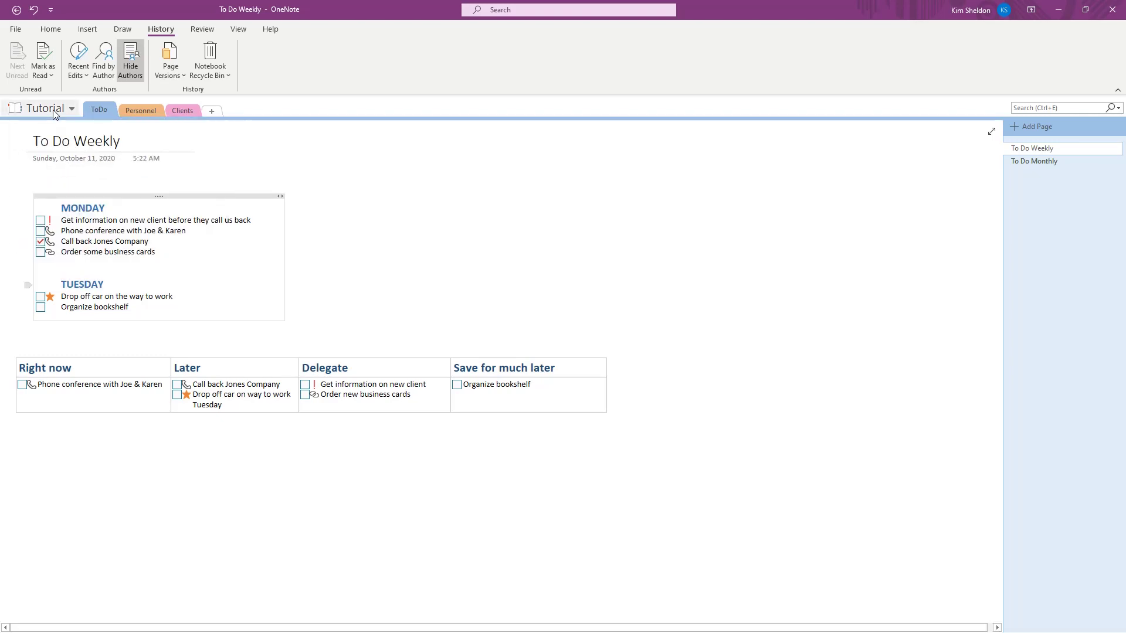
right_click(55, 113)
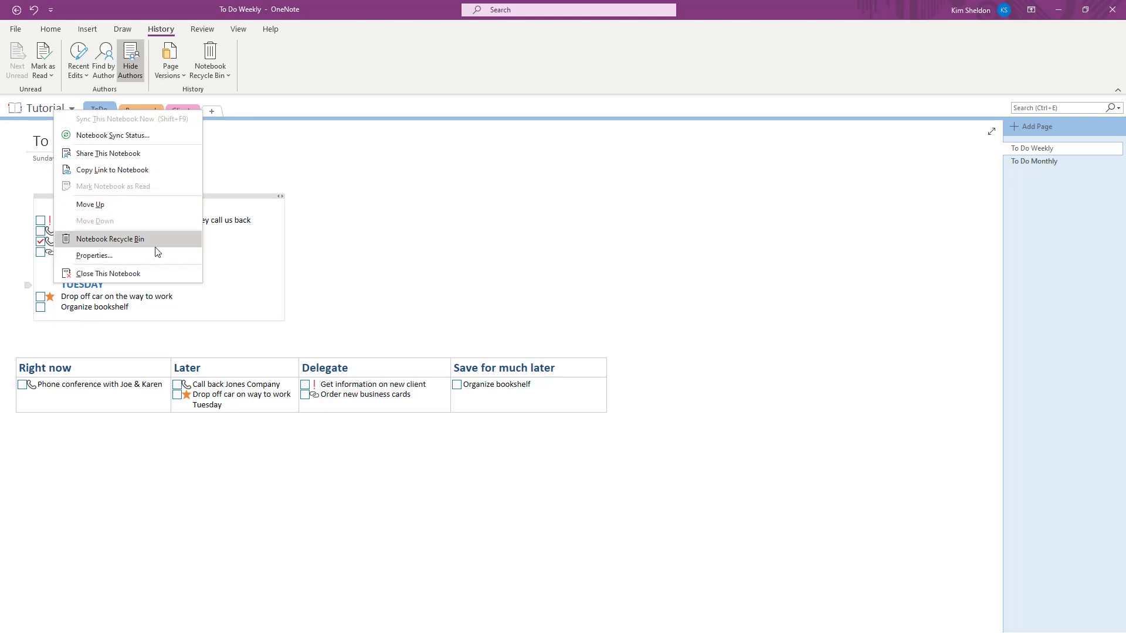
left_click(560, 183)
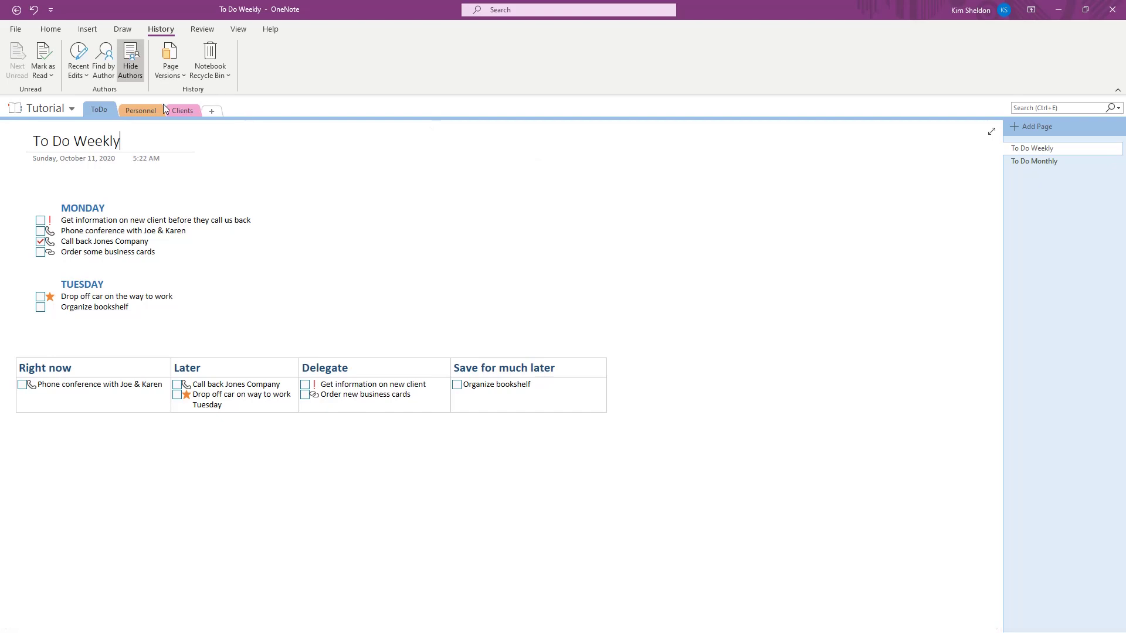
Step: Look at Insert's Table size grid without inserting, then return to Home with the caret on the page
left_click(52, 31)
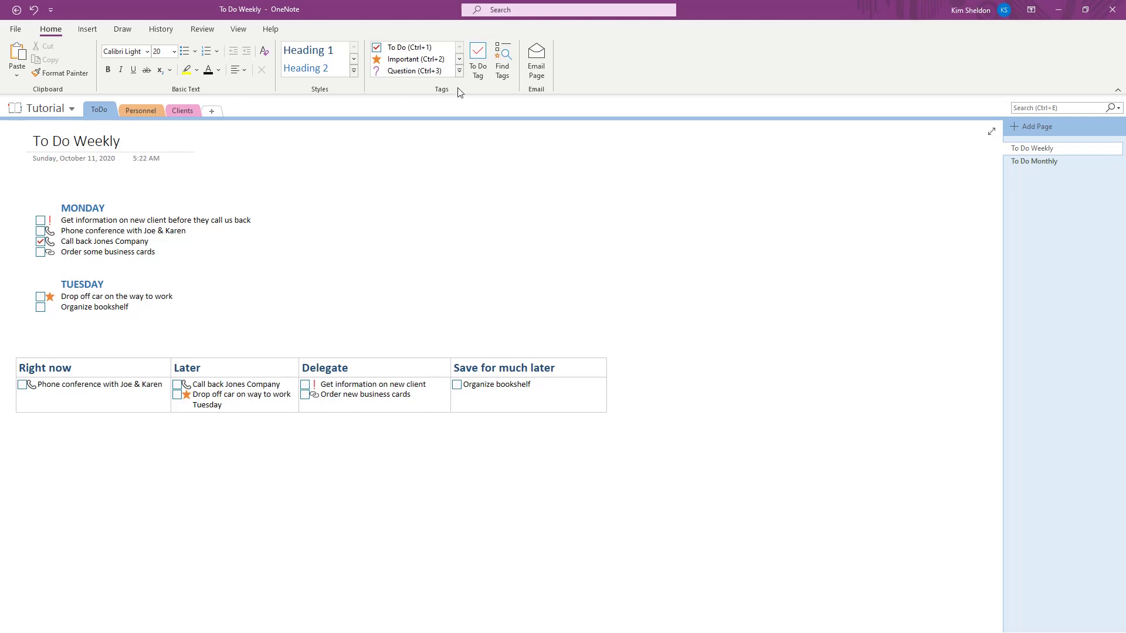
left_click(86, 29)
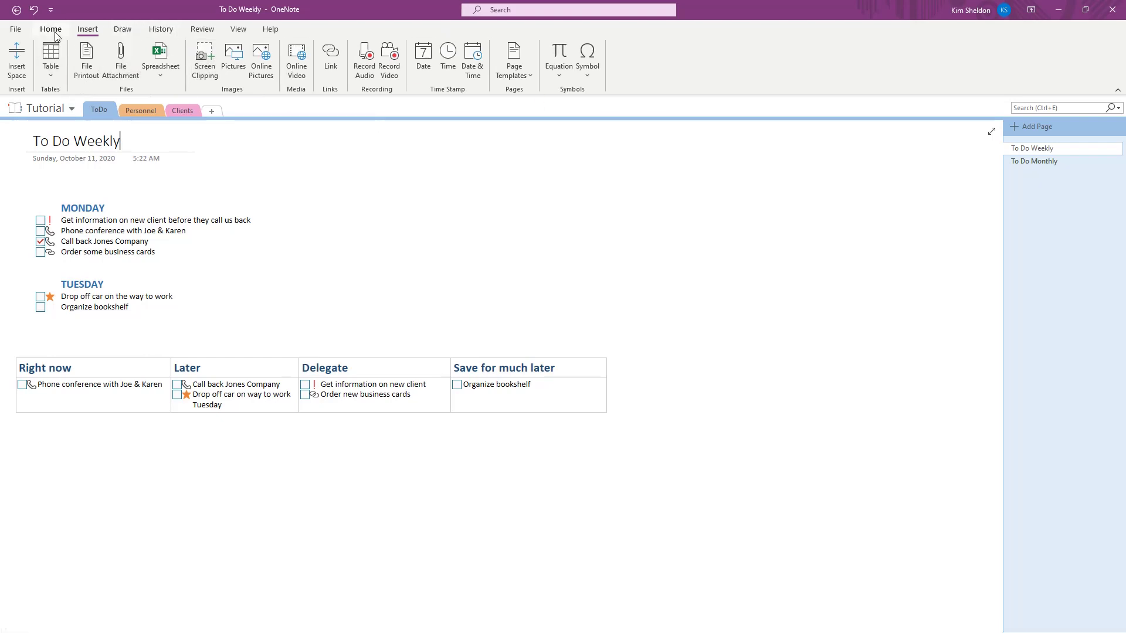
left_click(51, 56)
left_click(298, 134)
left_click(50, 29)
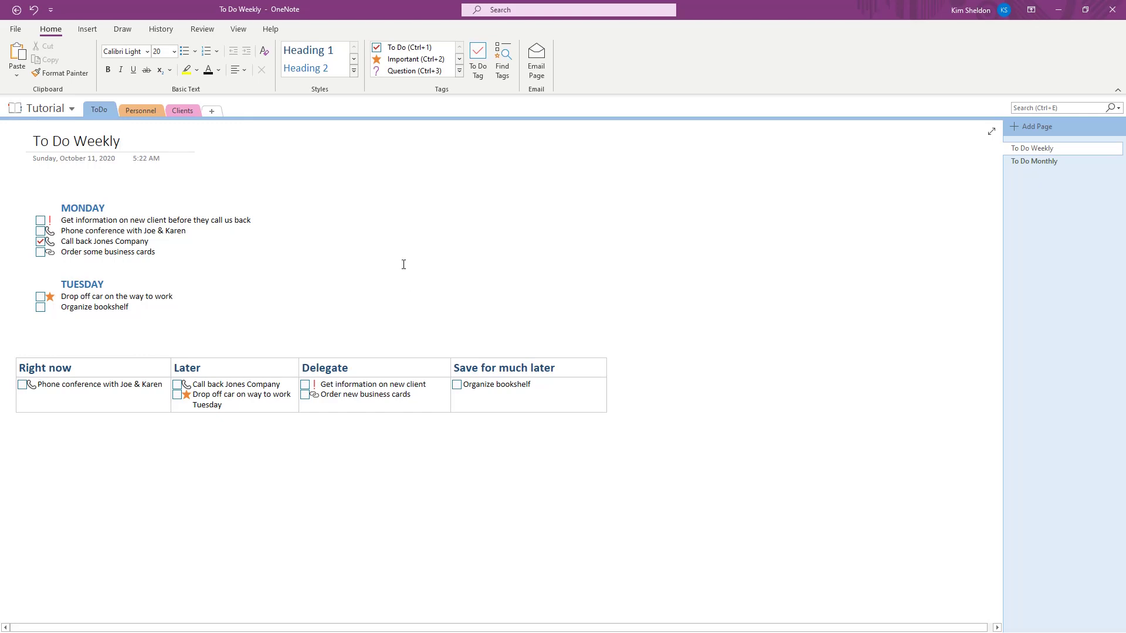
left_click(387, 208)
Step: Move the task table to the top under the title, with the MONDAY and TUESDAY lists below it
left_click_drag(425, 350, 720, 167)
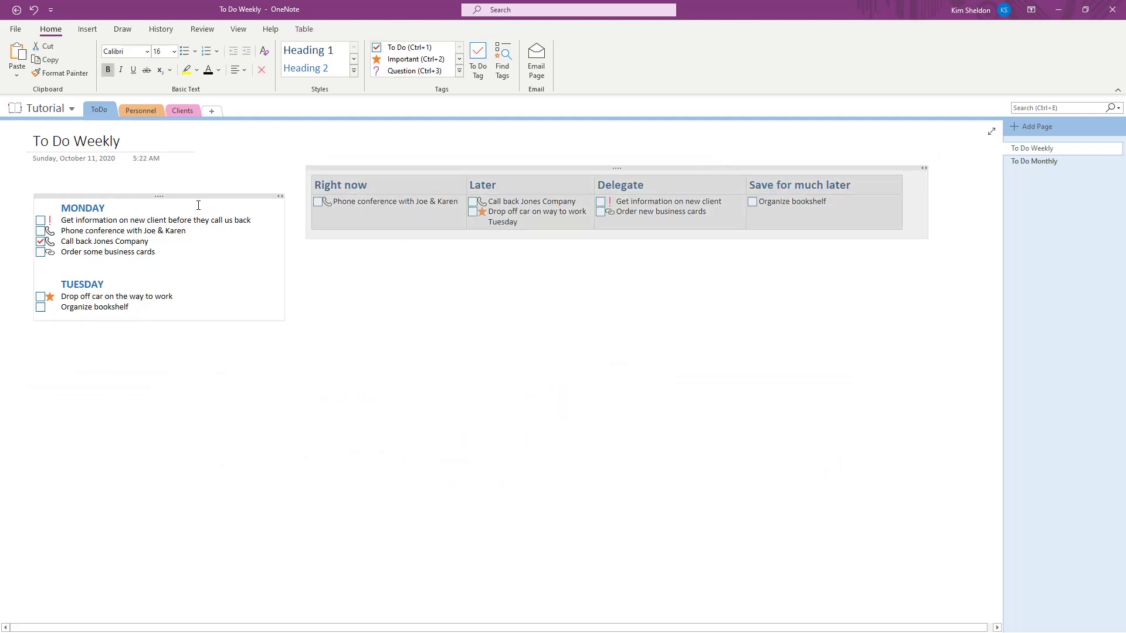
left_click_drag(199, 194, 199, 433)
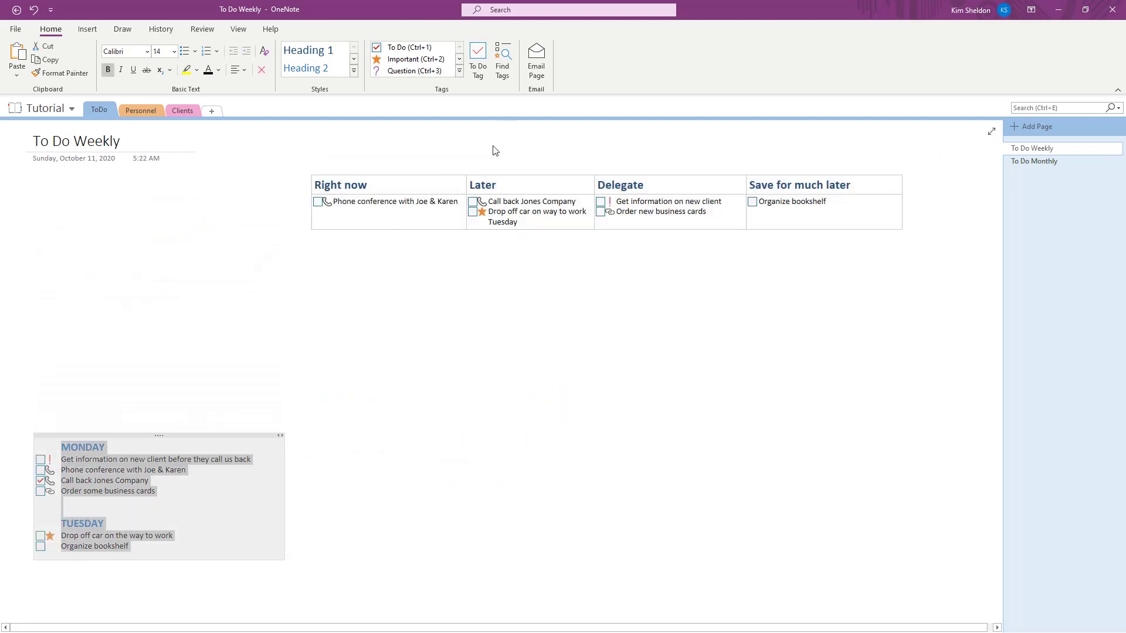
left_click_drag(498, 168, 231, 182)
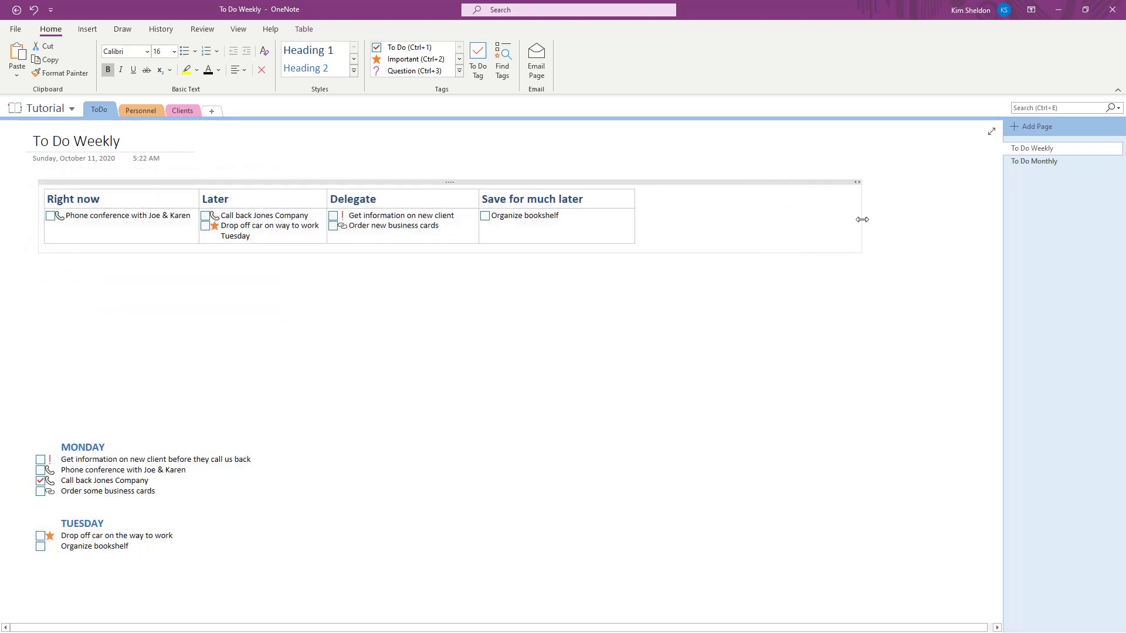
Step: Widen the Right now, Later and Delegate columns so each task fits on one line
left_click(530, 235)
left_click_drag(478, 197, 702, 197)
left_click_drag(323, 195, 472, 197)
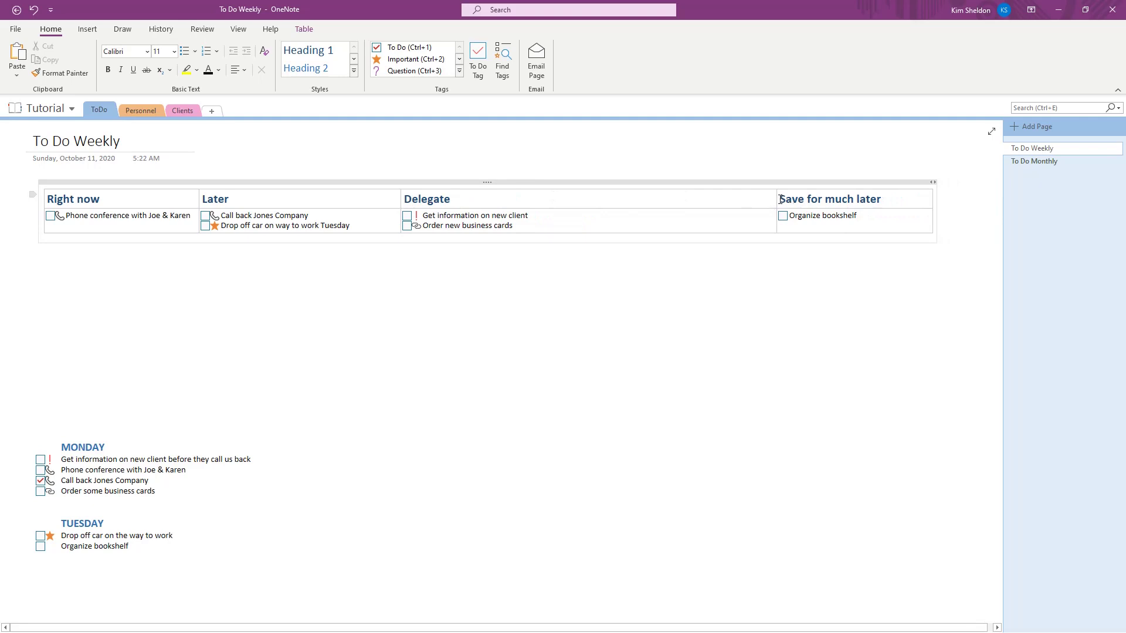
left_click_drag(776, 198, 663, 197)
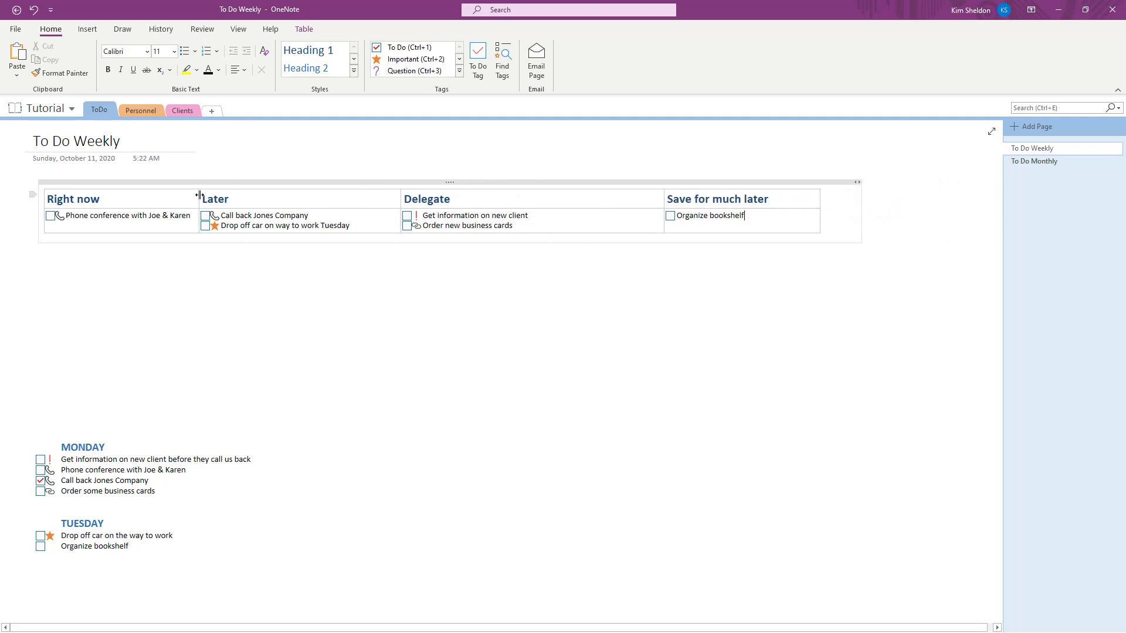
left_click_drag(199, 195, 277, 194)
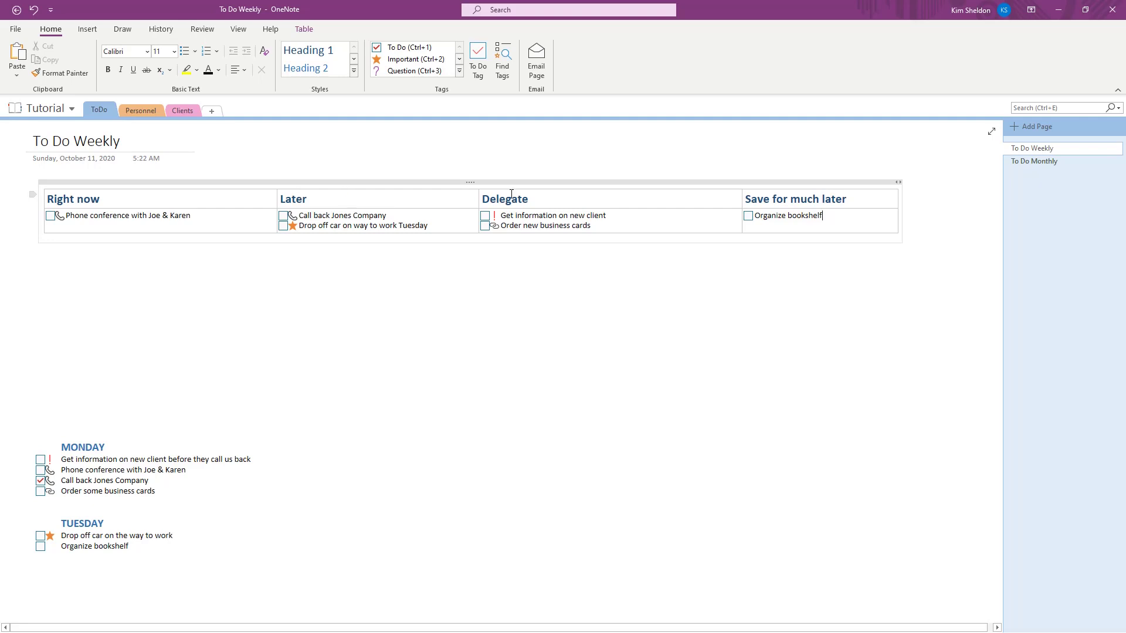
Step: Add an unchecked 'File my report' to-do under Tuesday in the Later column and tag it Idea
left_click(441, 224)
key("Return")
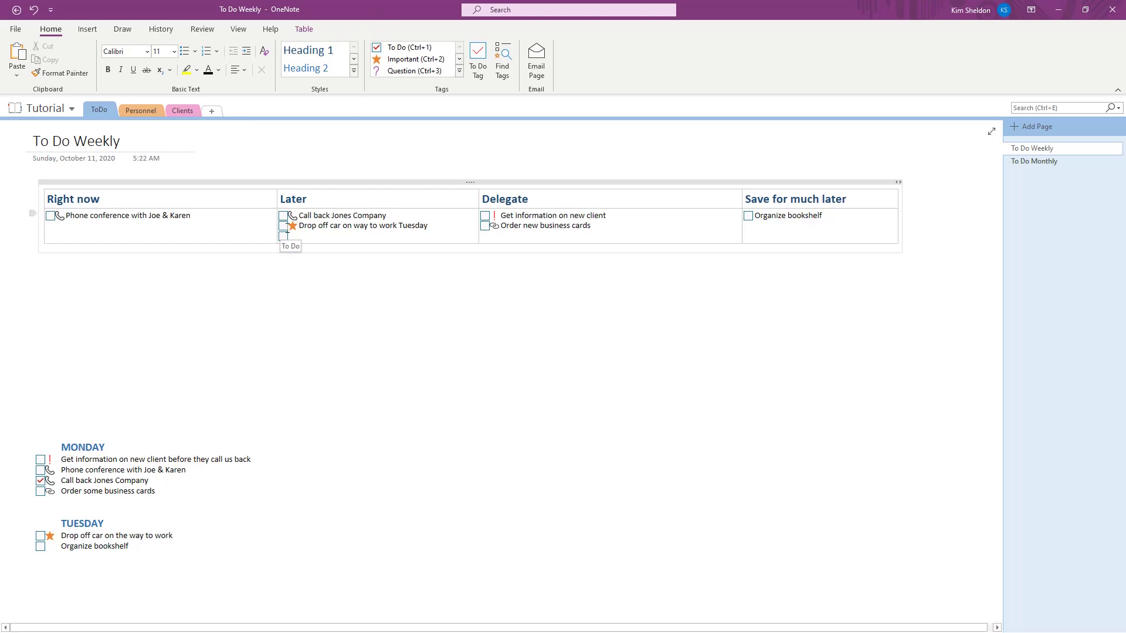
left_click(284, 236)
type("File my reports")
left_click(283, 236)
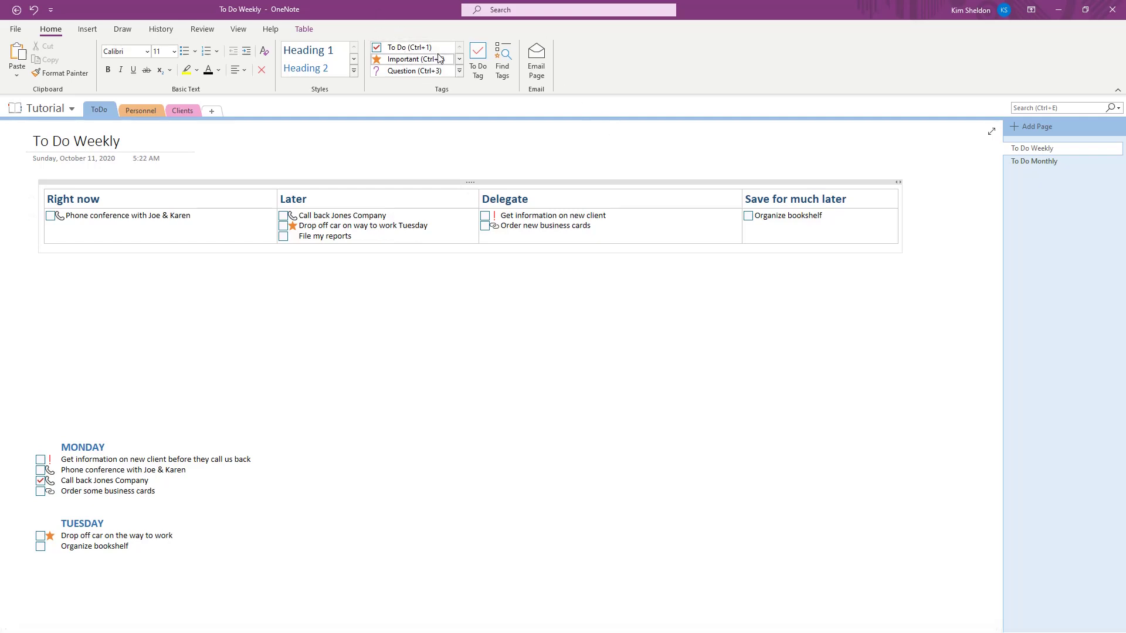
left_click(459, 72)
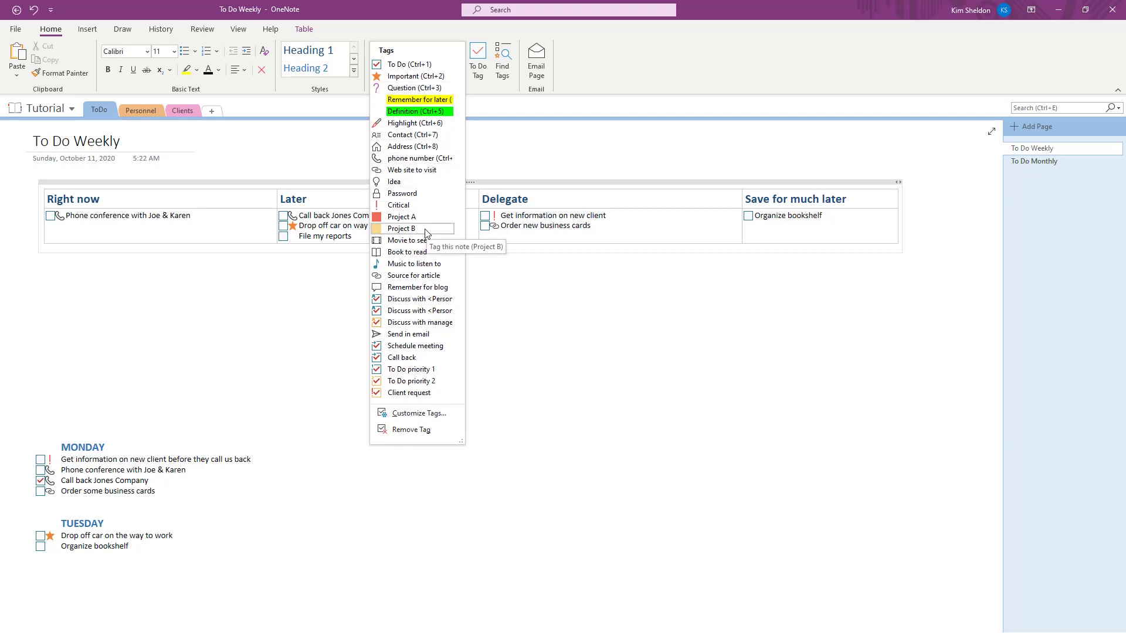
left_click(418, 181)
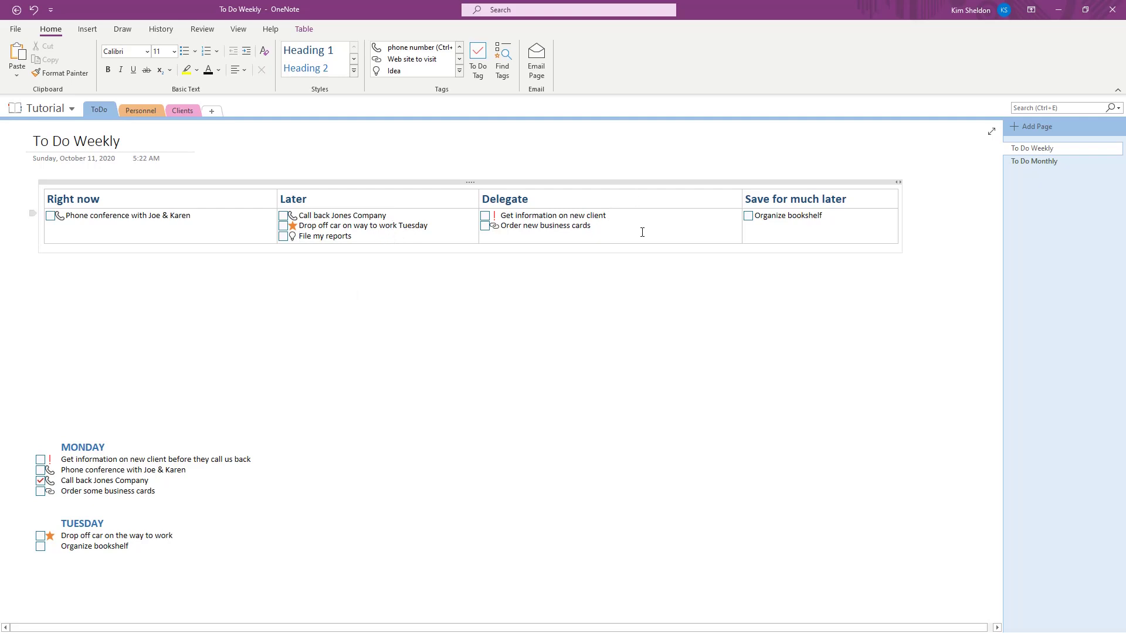
Step: Add a 'Buy some coffee' to-do item on a new line under Delegate
key("ctrl+1")
type("Buy co")
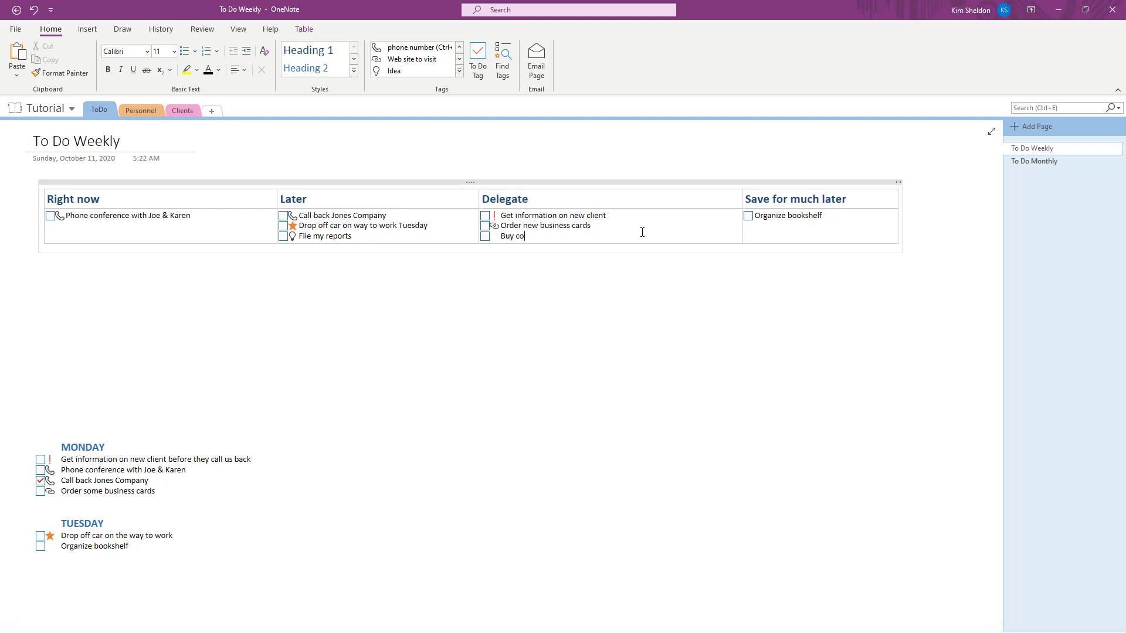
key("BackSpace")
key("BackSpace")
type("some d")
key("BackSpace")
key("BackSpace")
type("coffee")
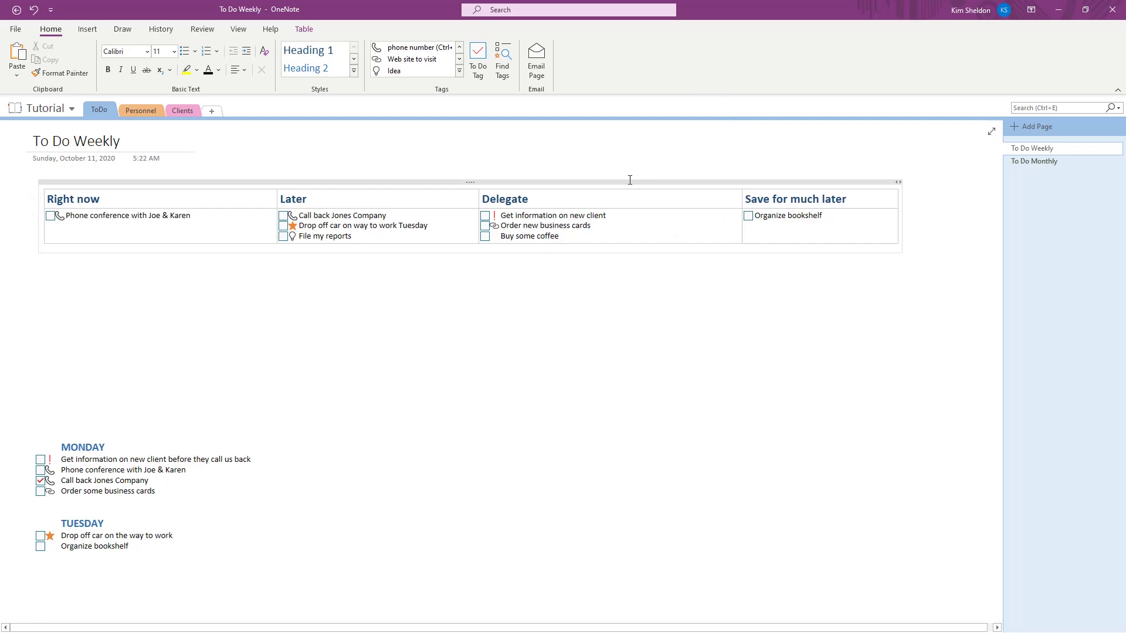
Step: Tag 'Buy some coffee' as Critical and nudge the task table higher on the page
left_click(498, 236)
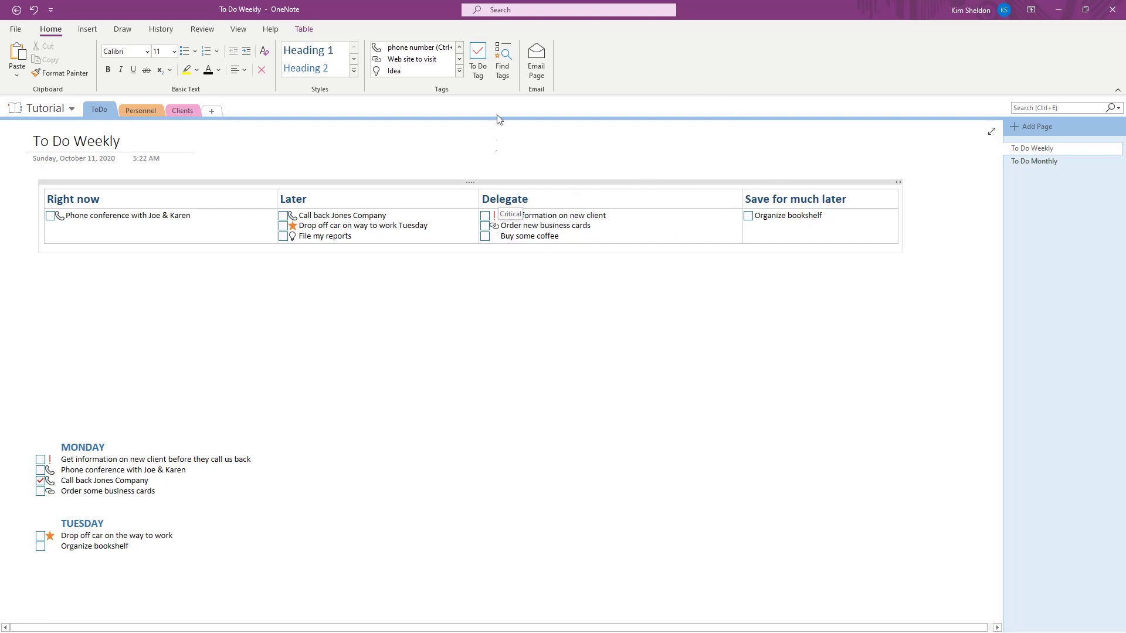
left_click(460, 72)
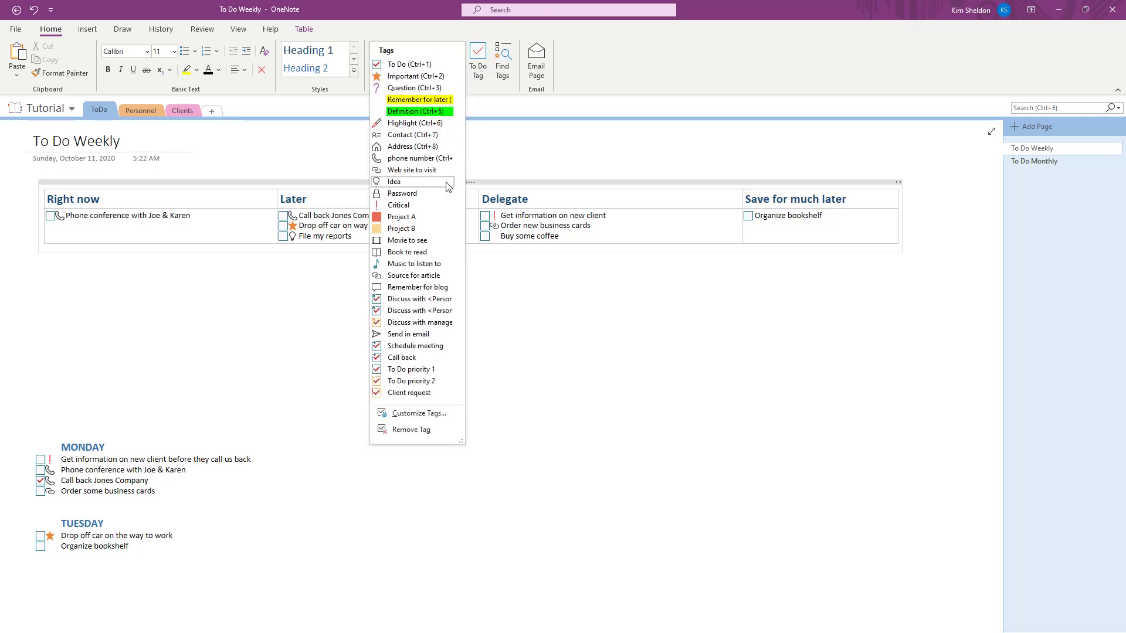
left_click(391, 205)
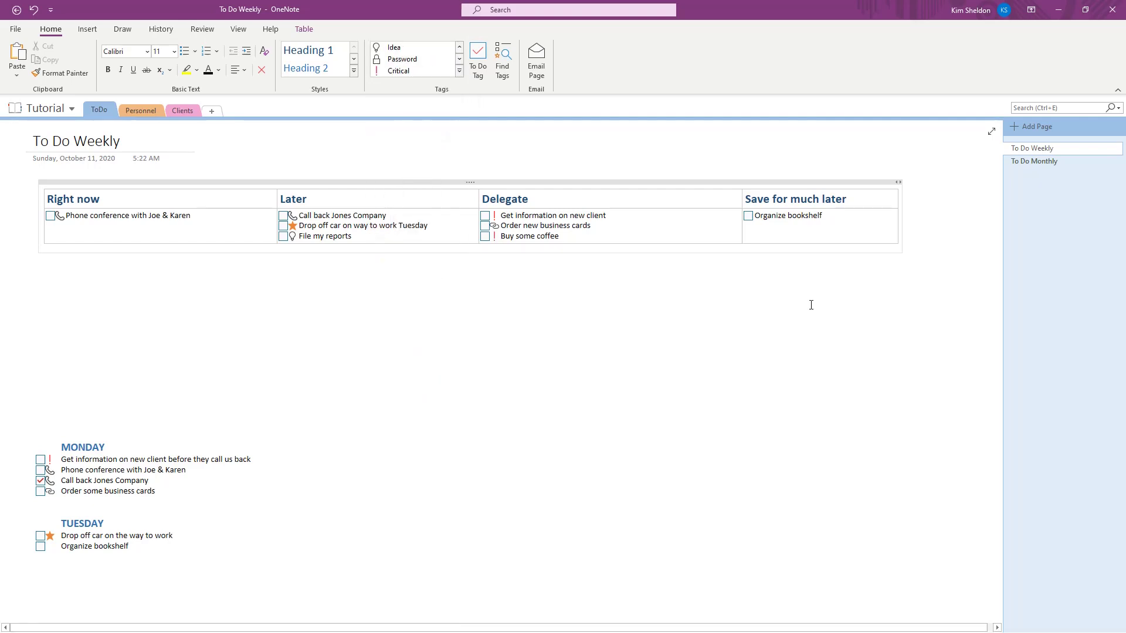
left_click(666, 297)
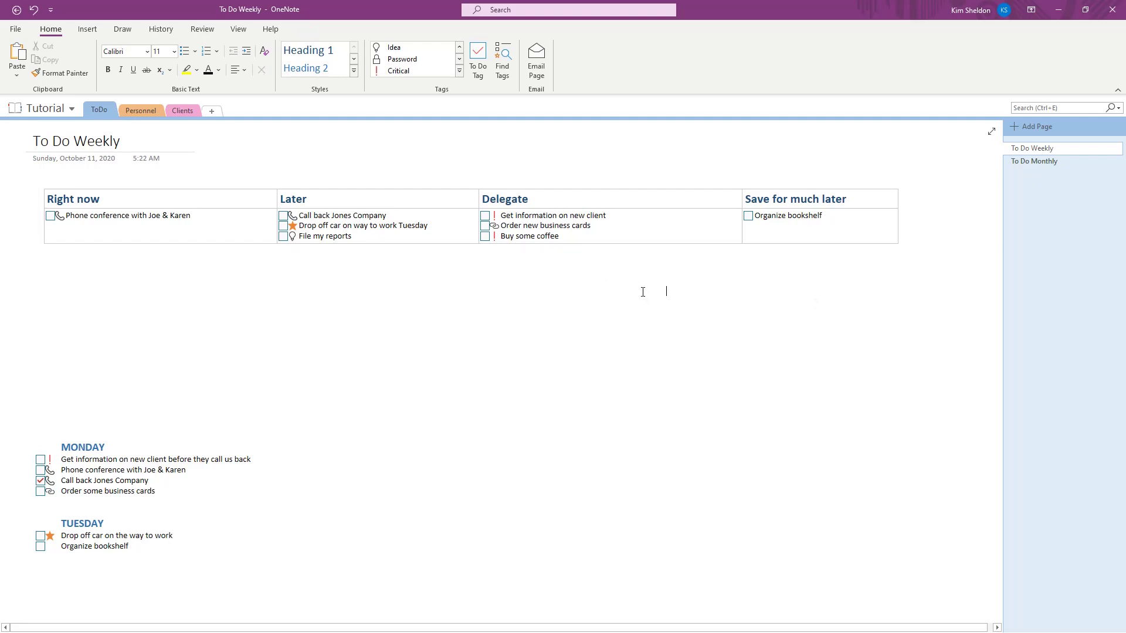
left_click_drag(706, 181, 703, 173)
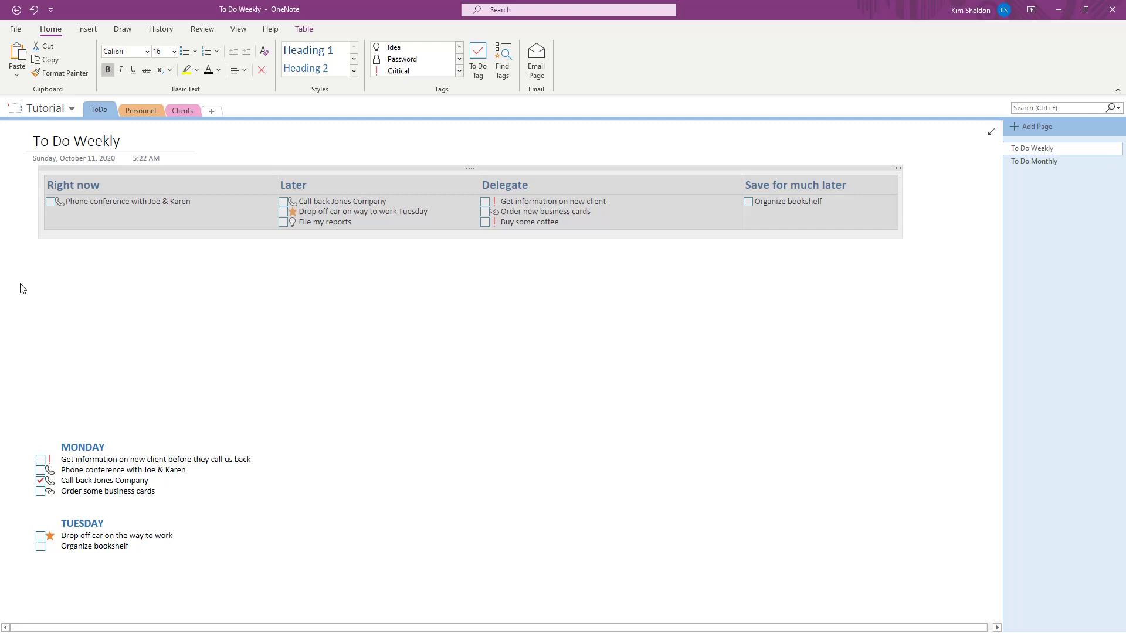
Step: Insert a 2-column, 3-row table below the task table
left_click(48, 276)
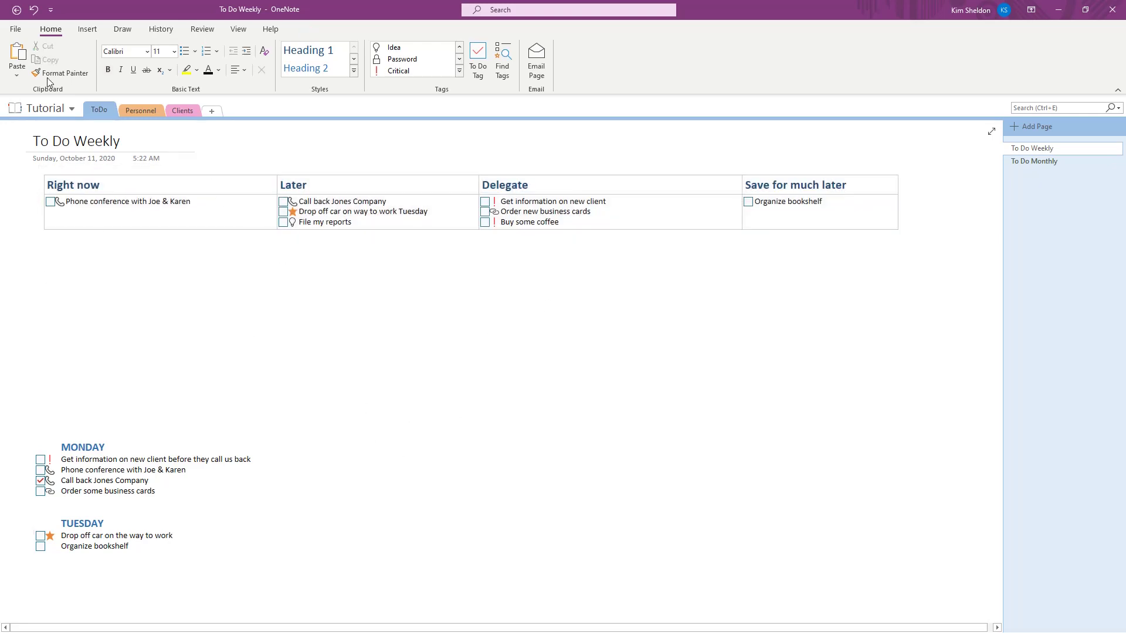
left_click(87, 33)
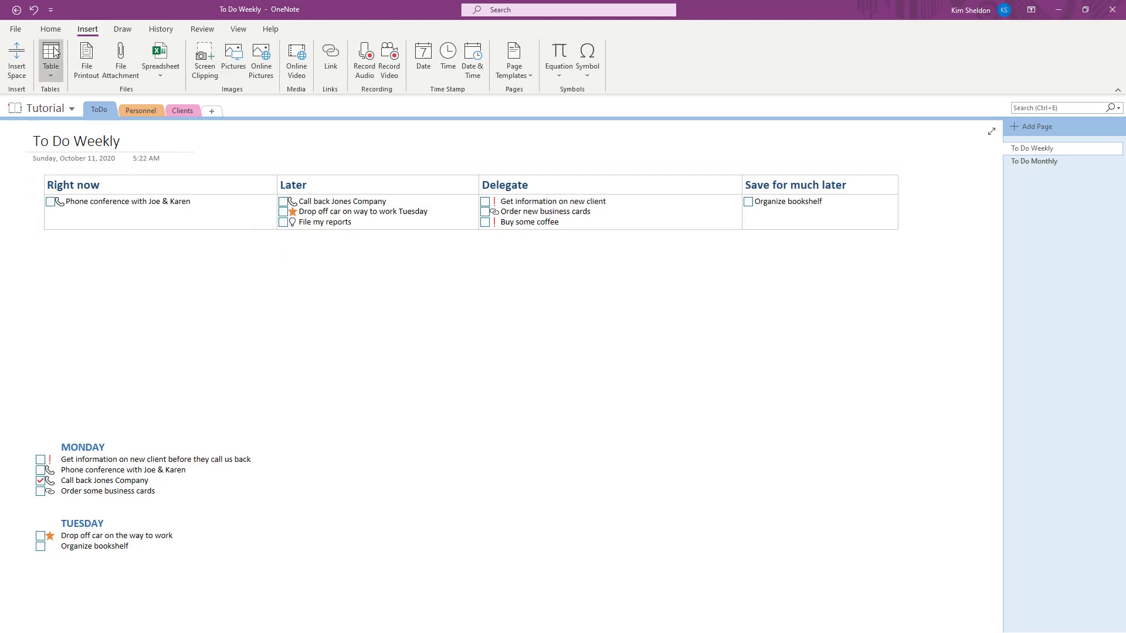
left_click(51, 58)
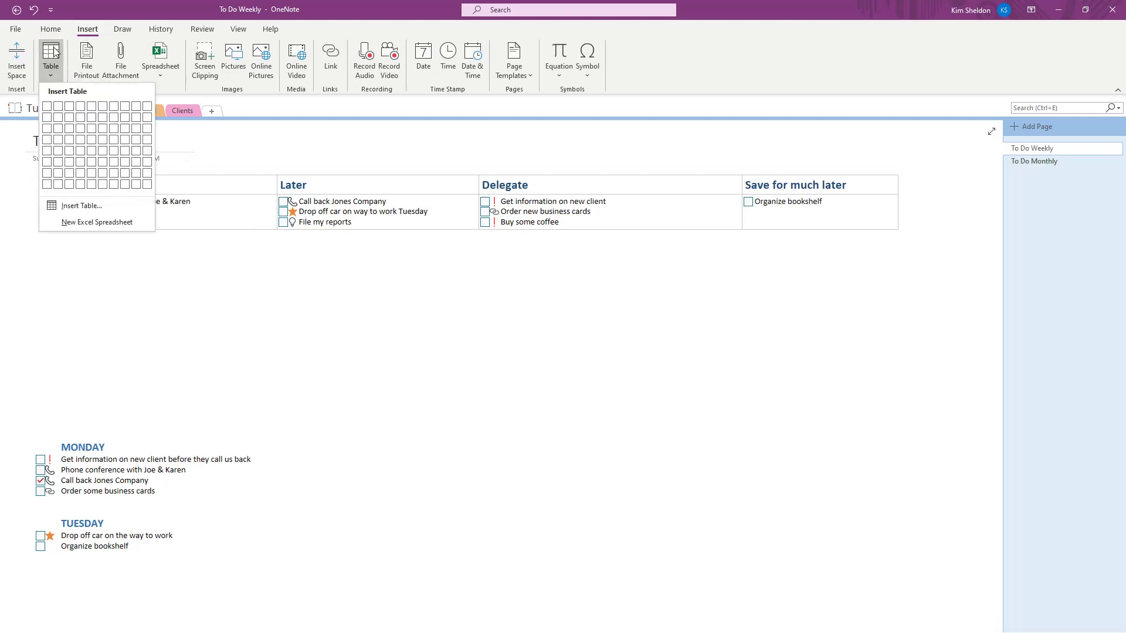
left_click(60, 129)
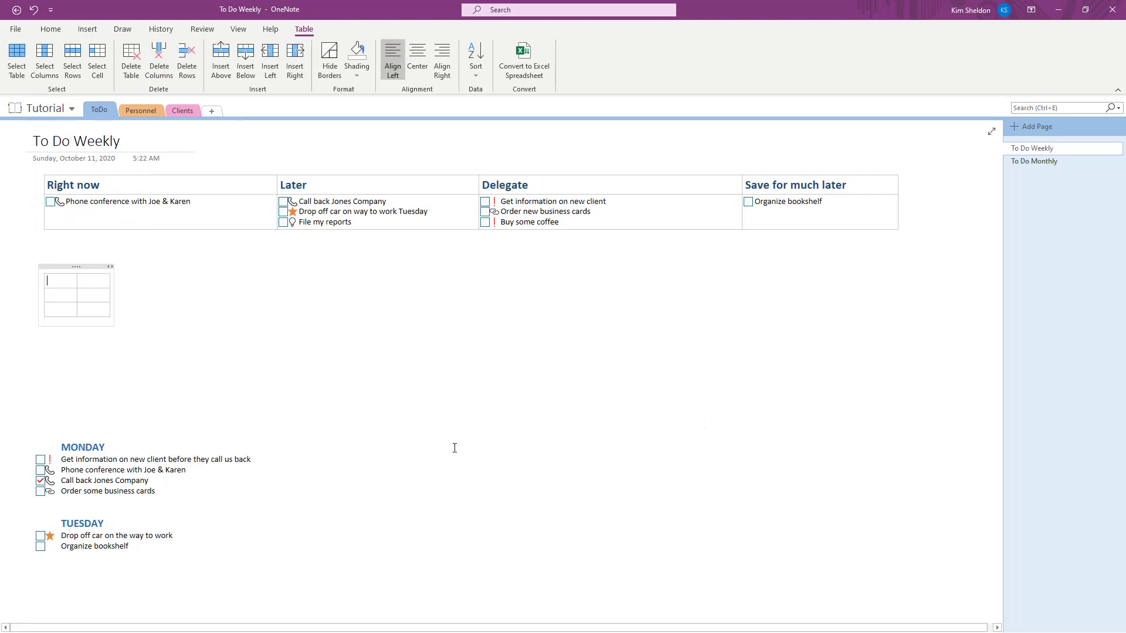
Step: Fill the first column with Monday, Tuesday and Wednesday, and widen the container and second column
type("Monday ")
type("Tuesday")
left_click(71, 307)
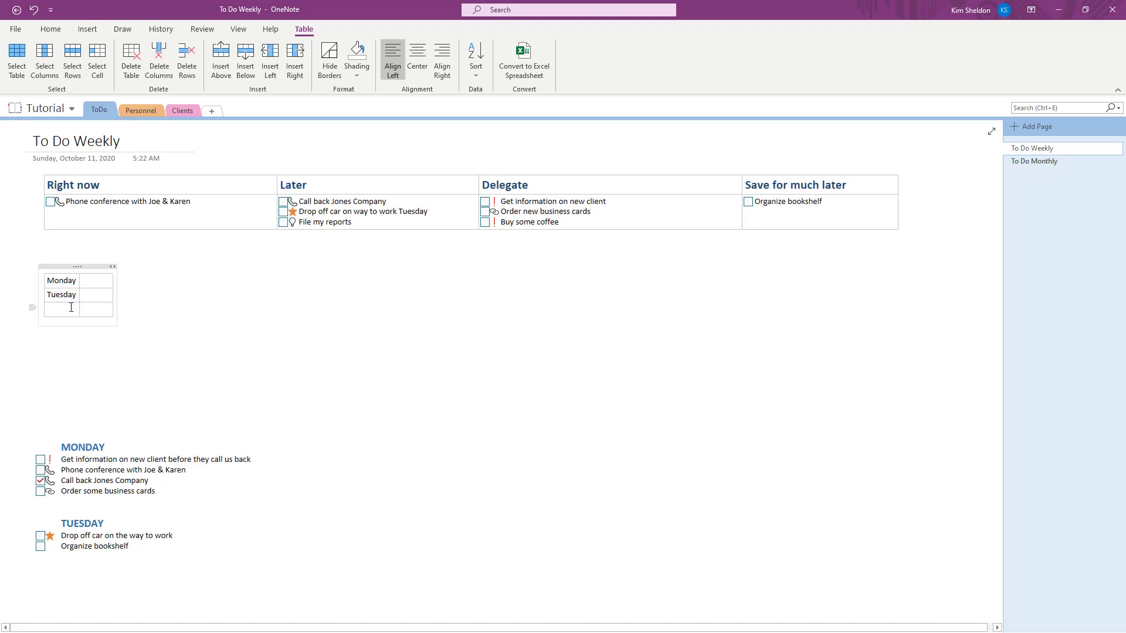
type("We")
key("BackSpace")
key("BackSpace")
type("dnesday")
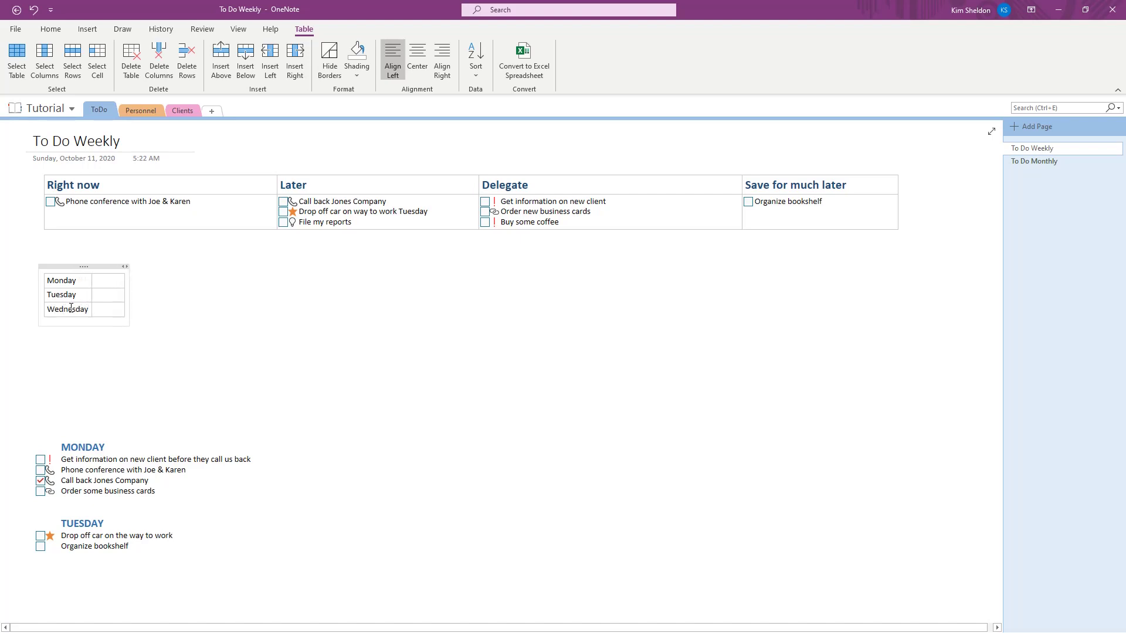
left_click_drag(126, 273, 440, 287)
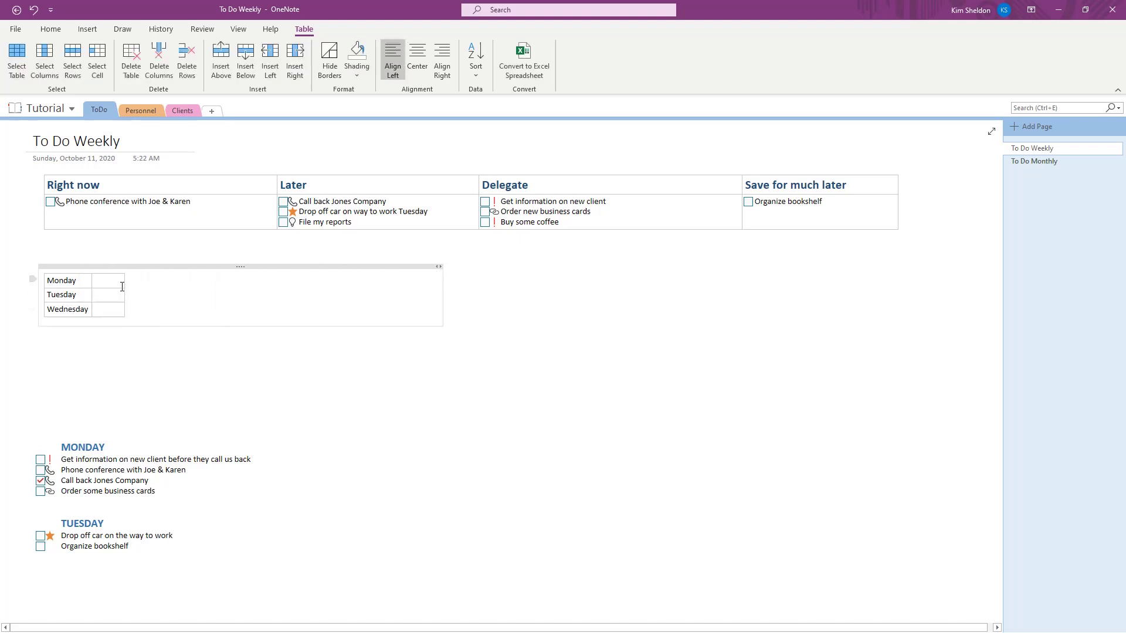
left_click_drag(125, 282, 435, 299)
Step: Format the word Monday in the small table as bold, orange, underlined and italic
left_click(129, 388)
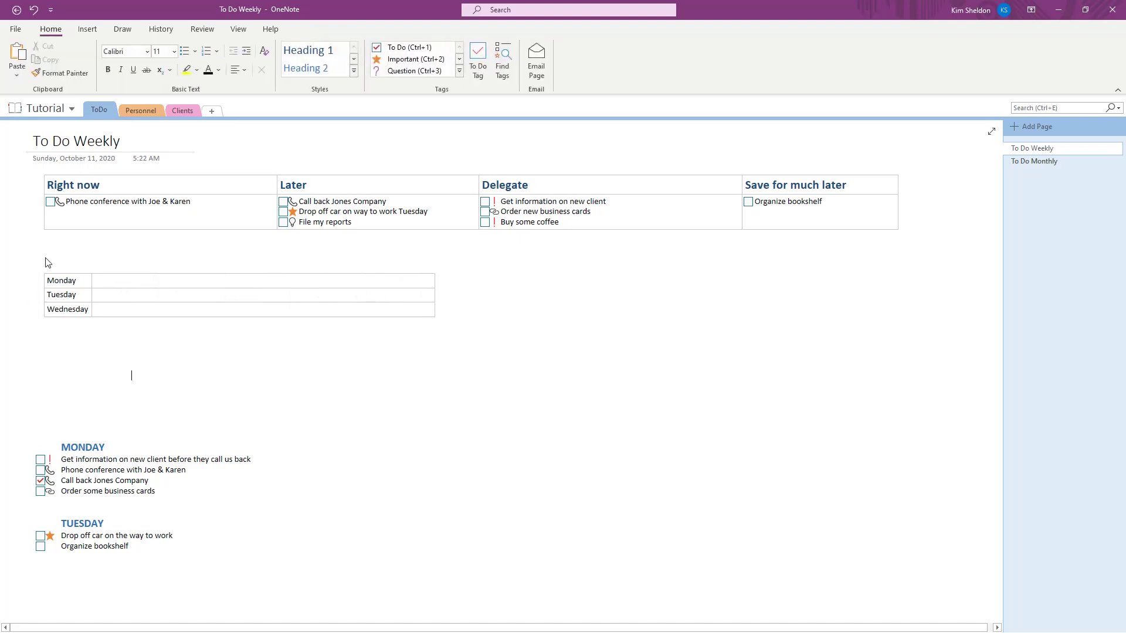
left_click_drag(82, 279, 48, 278)
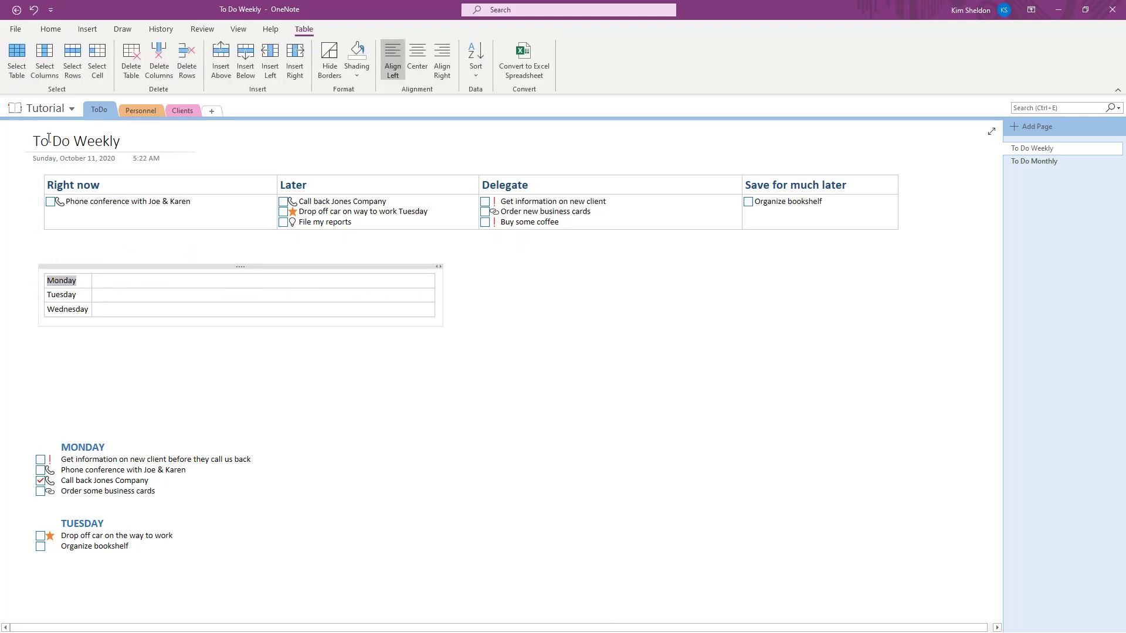
left_click(57, 28)
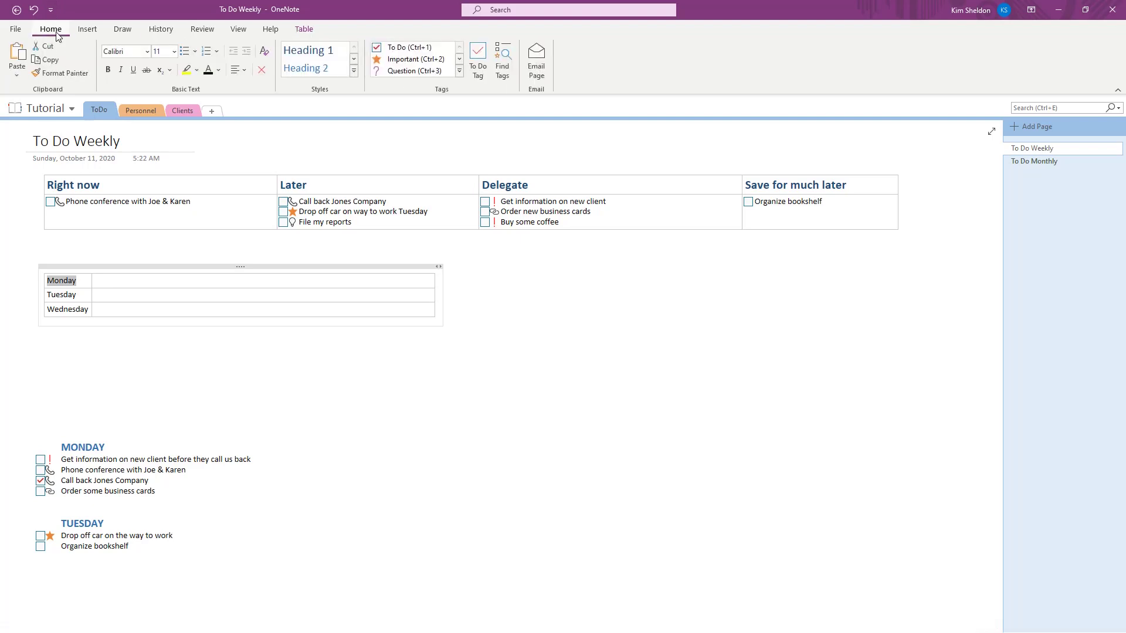
left_click(107, 70)
left_click(218, 70)
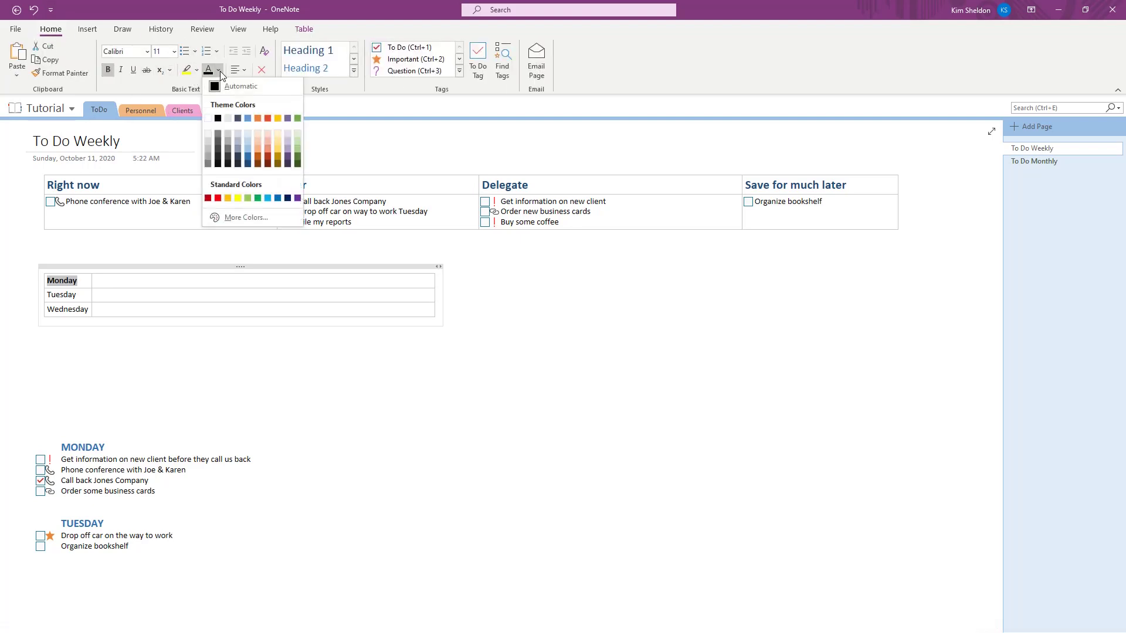
left_click(268, 119)
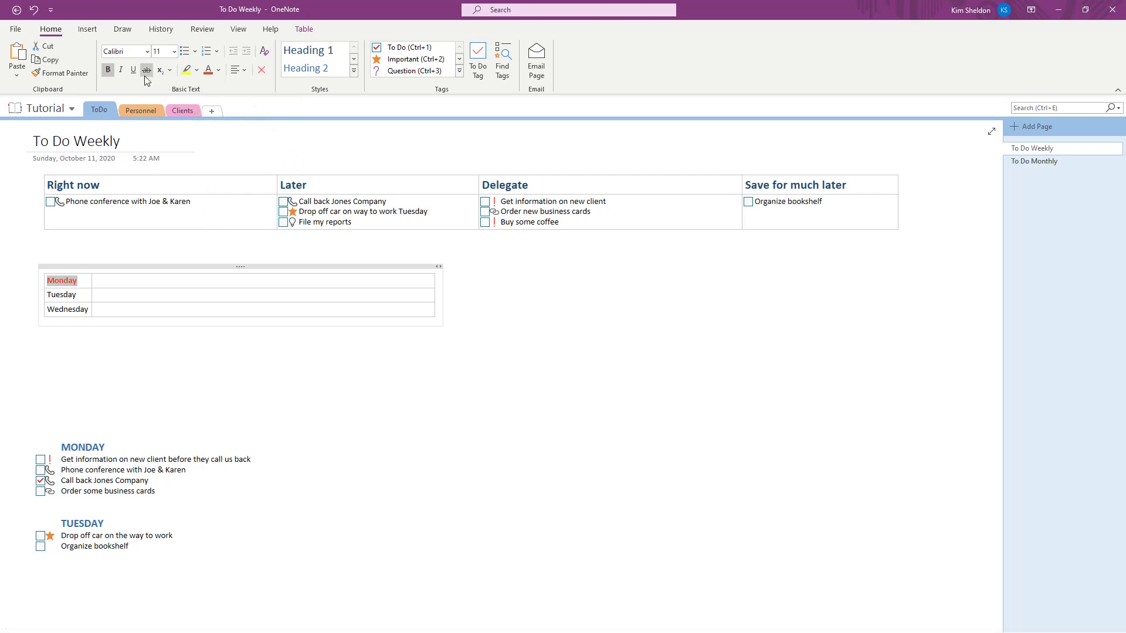
left_click(129, 71)
left_click(121, 69)
left_click(294, 348)
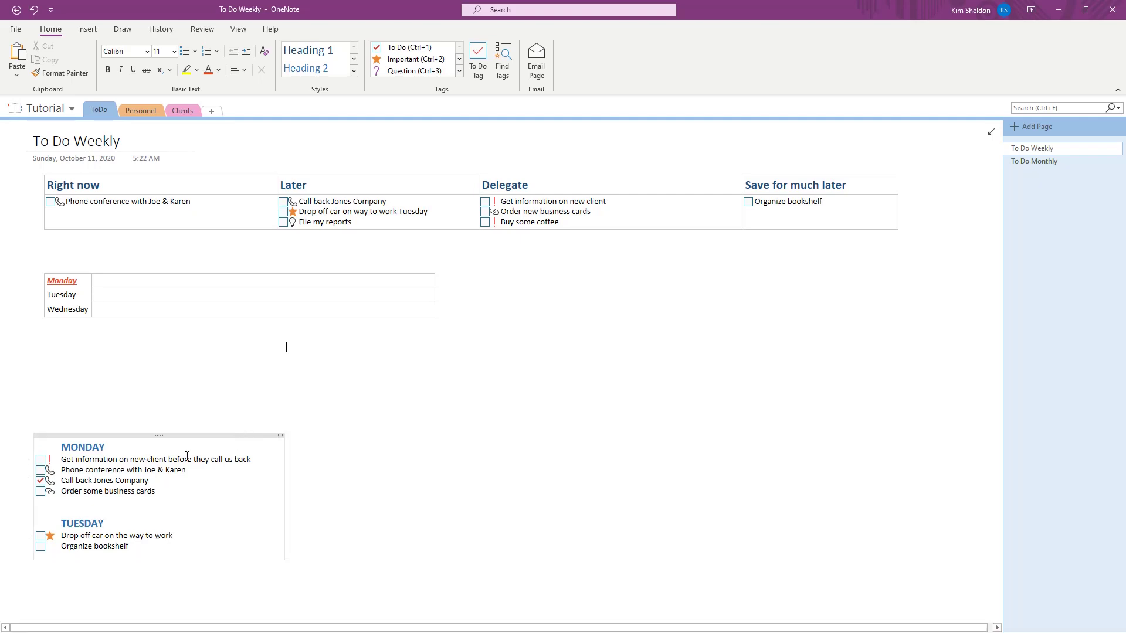
Step: Move the MONDAY/TUESDAY list up and type WEDNESDAY on a new line after Organize bookshelf
left_click_drag(191, 437, 191, 367)
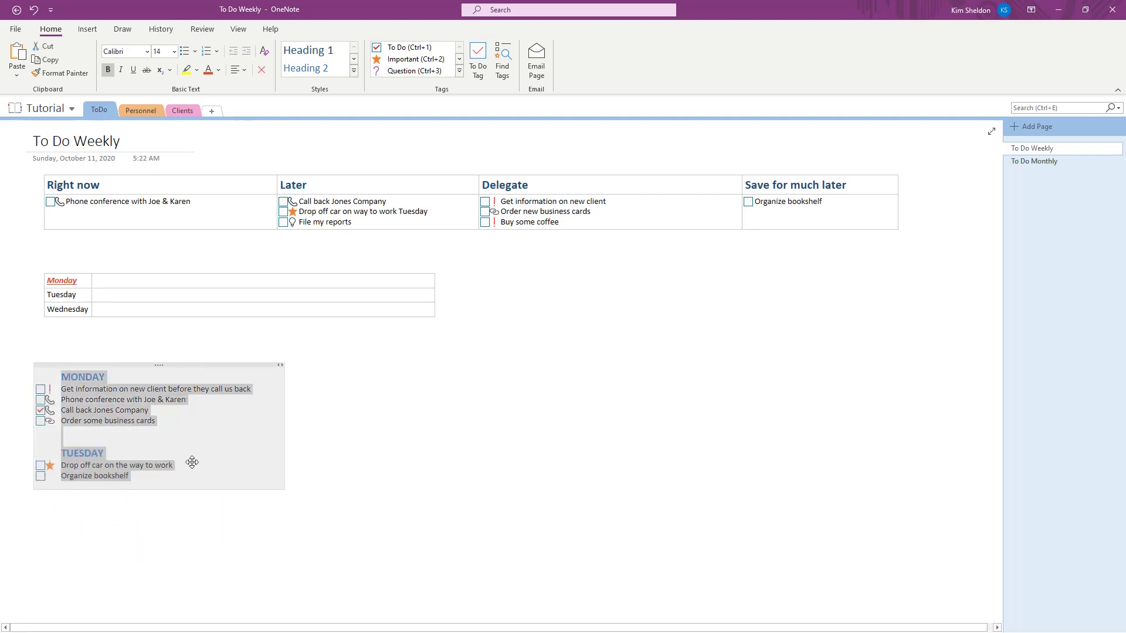
left_click(141, 476)
key("Return")
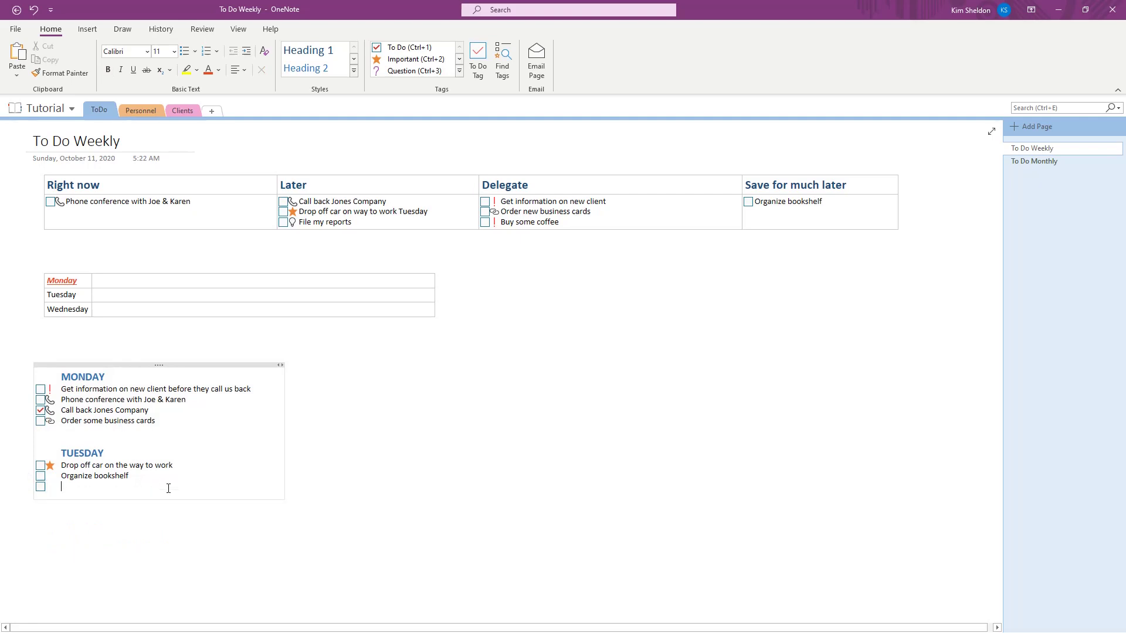
key("ctrl+1")
key("Return")
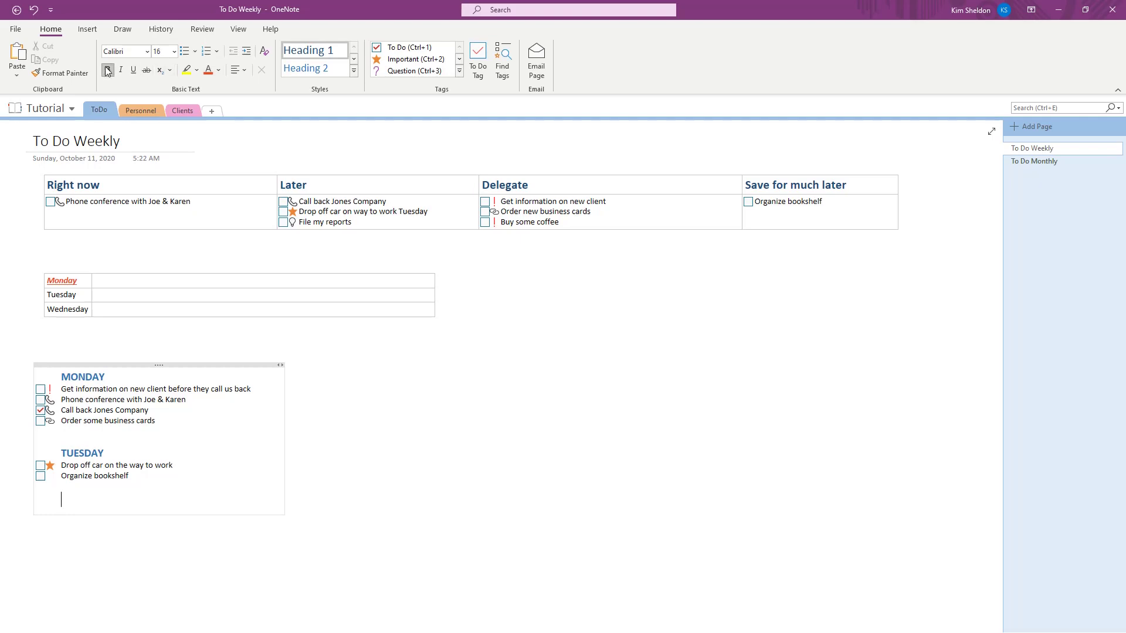
type("WEDNESDAY")
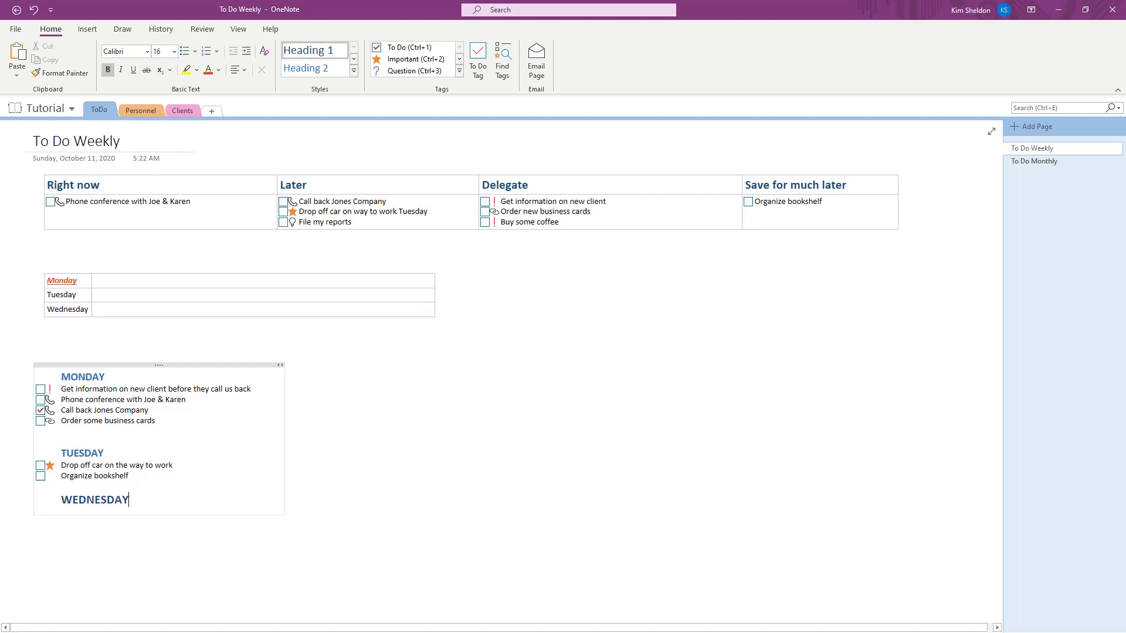
Step: Style WEDNESDAY as Heading 2 and start an empty line beneath it
left_click_drag(58, 501, 134, 500)
left_click(321, 73)
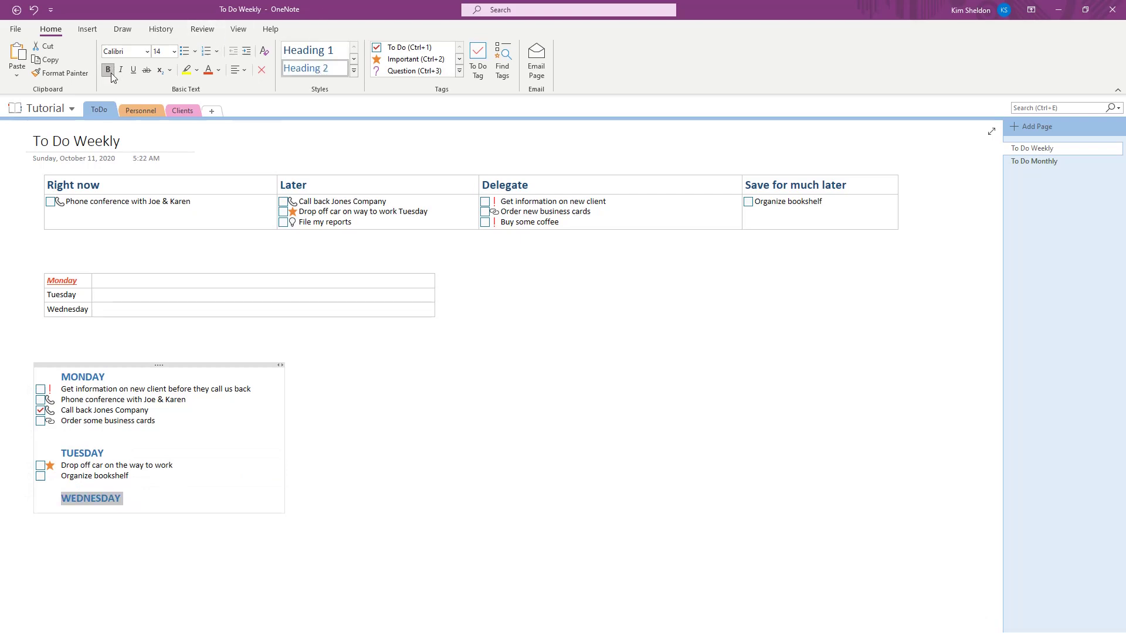
left_click(128, 503)
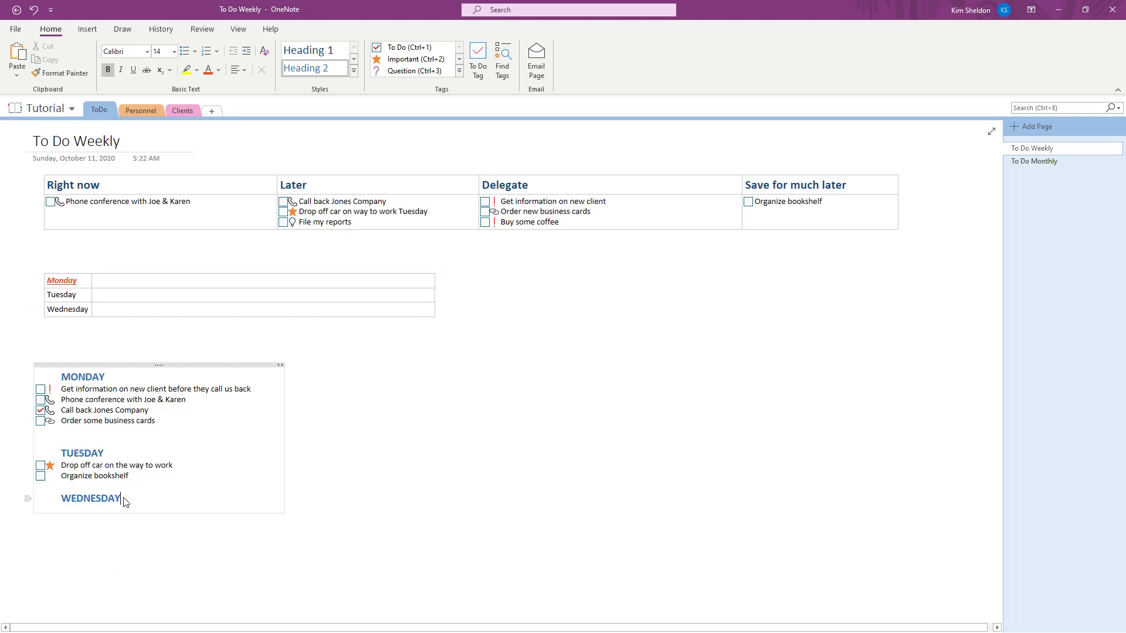
key("Return")
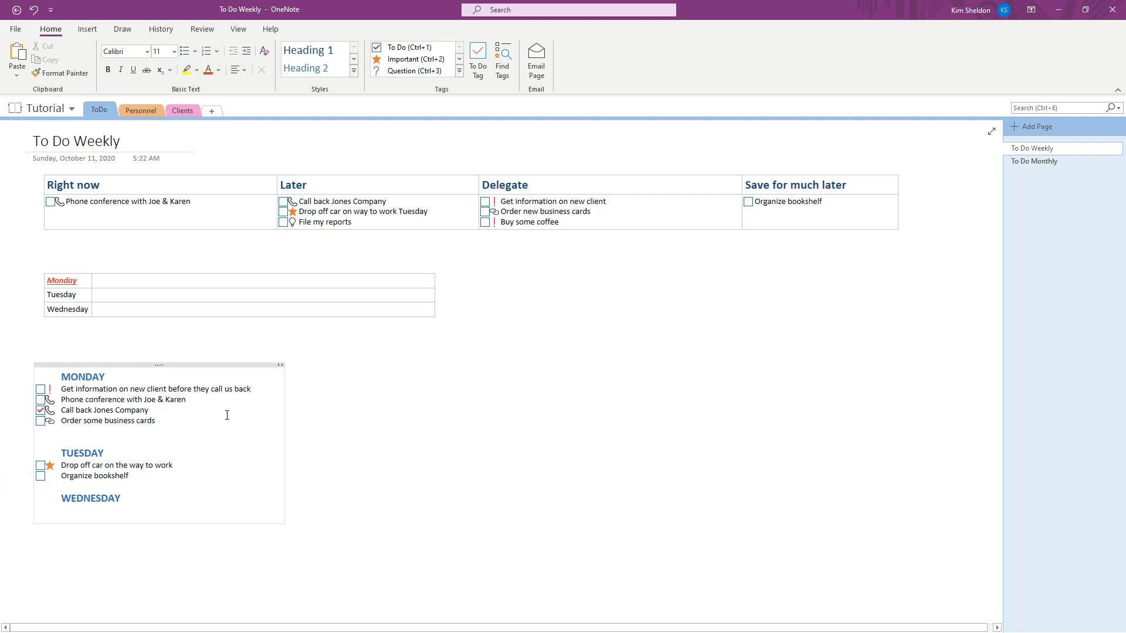
Step: Add to-do items 'Stop and get donuts' and 'pay the fees' under WEDNESDAY
left_click(478, 54)
type("Stop and get donuts")
key("Return")
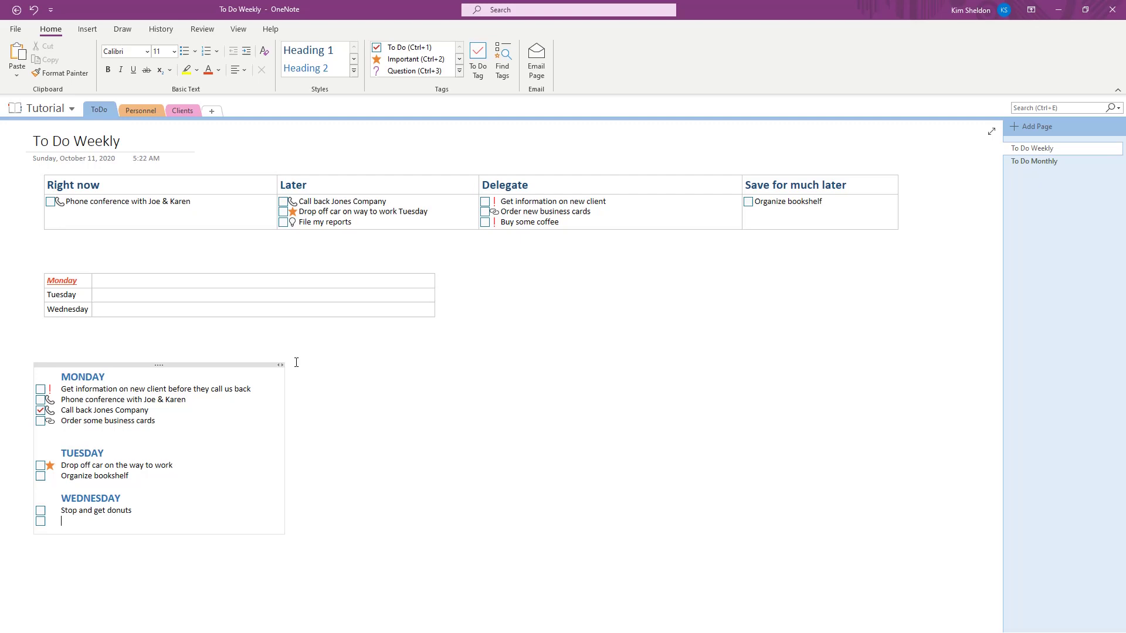
type("pay the fees")
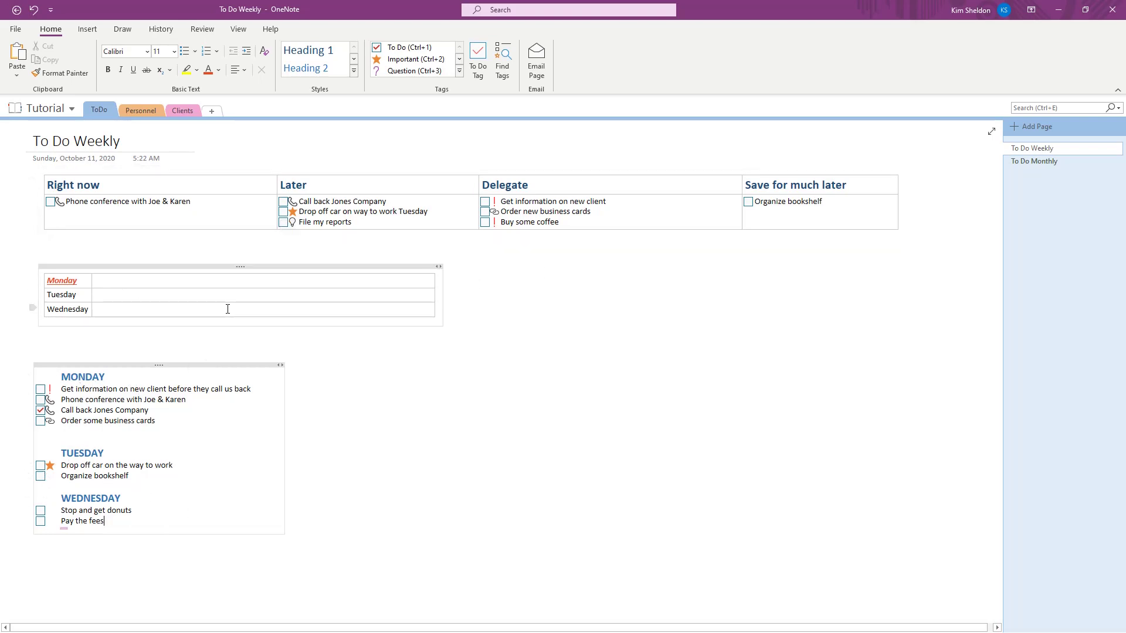
left_click(40, 389)
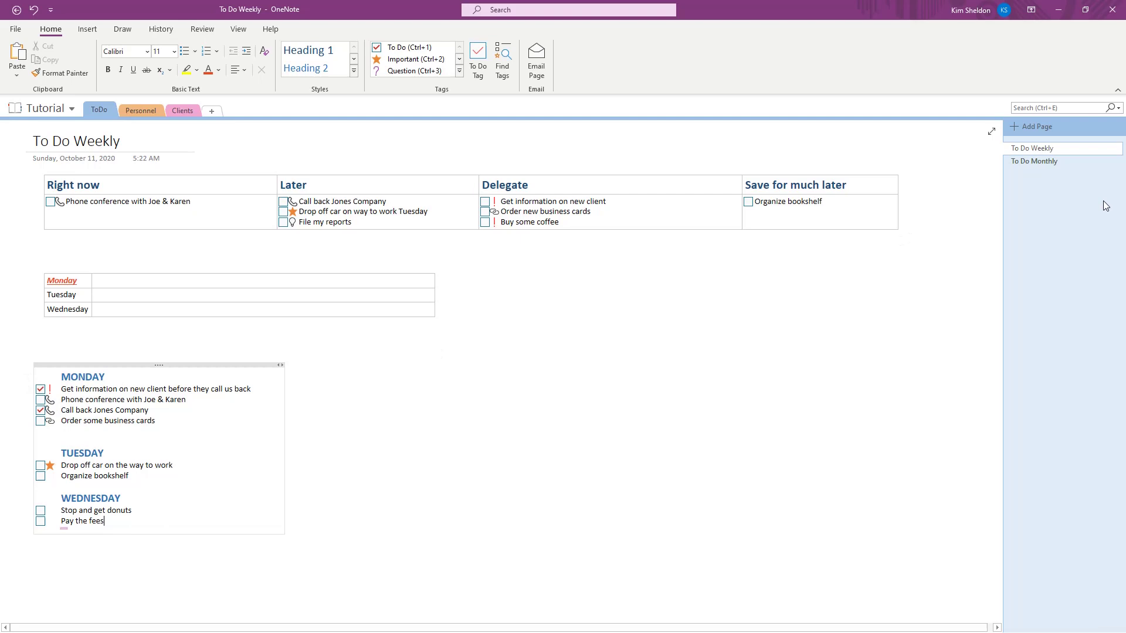
left_click(1049, 162)
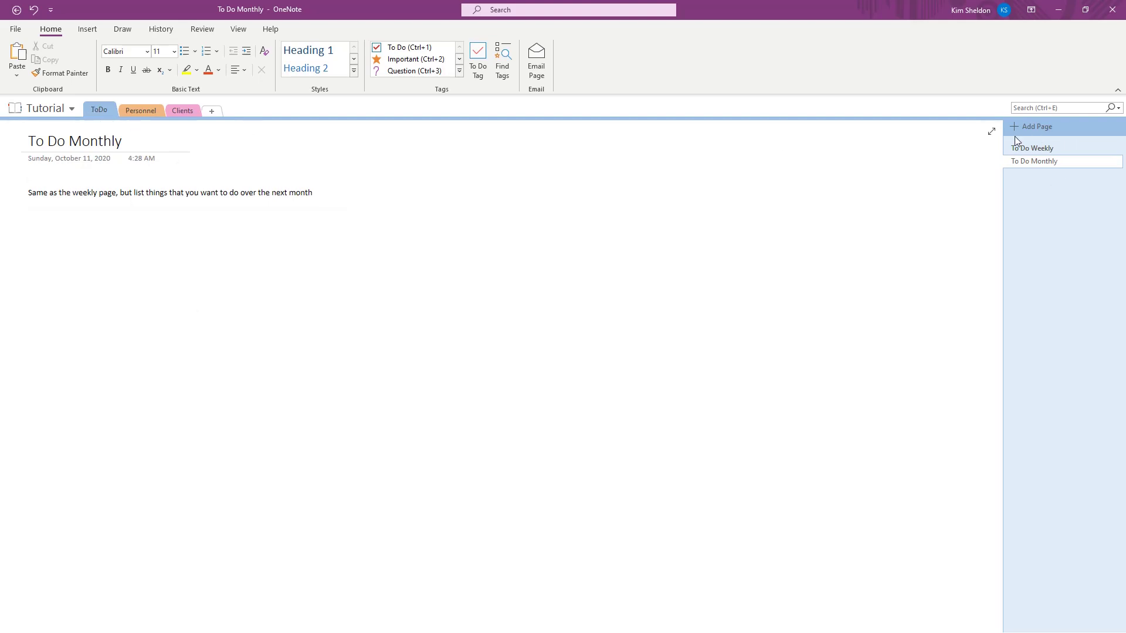
left_click(1033, 148)
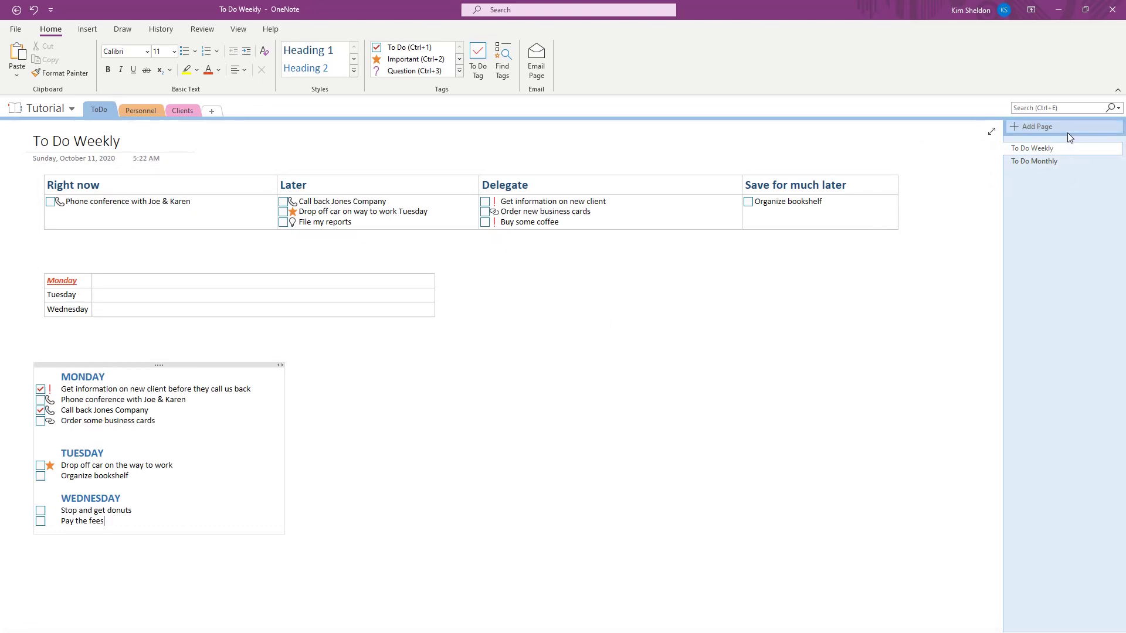
Step: Create a ToDo page titled 'Stuff I will never do', fixing the title's typo
left_click(1015, 128)
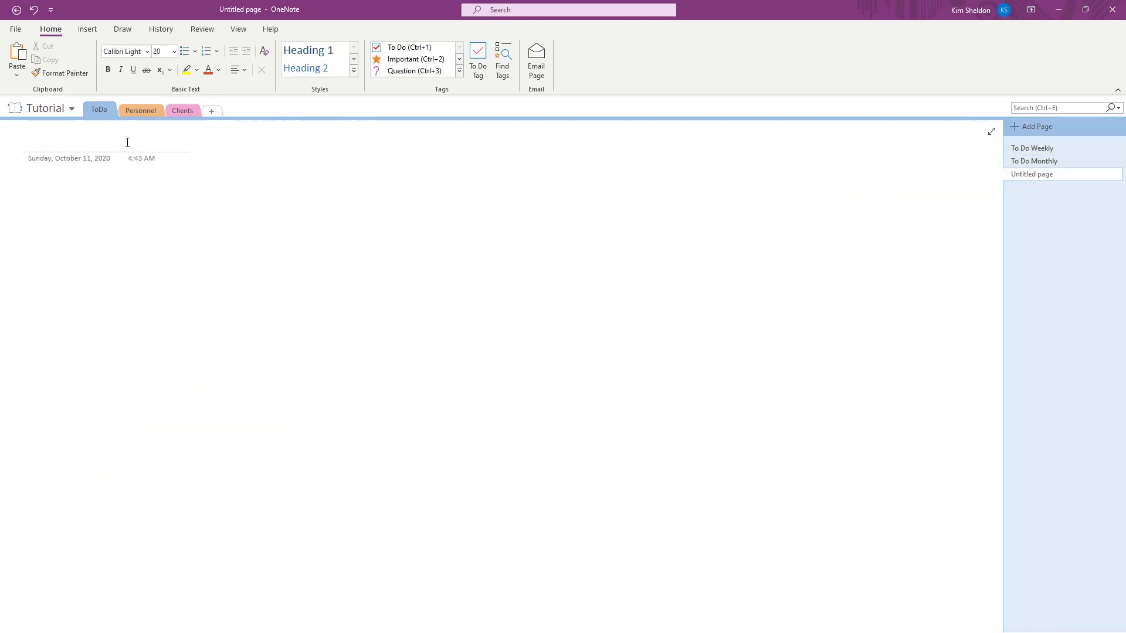
type("Stuf")
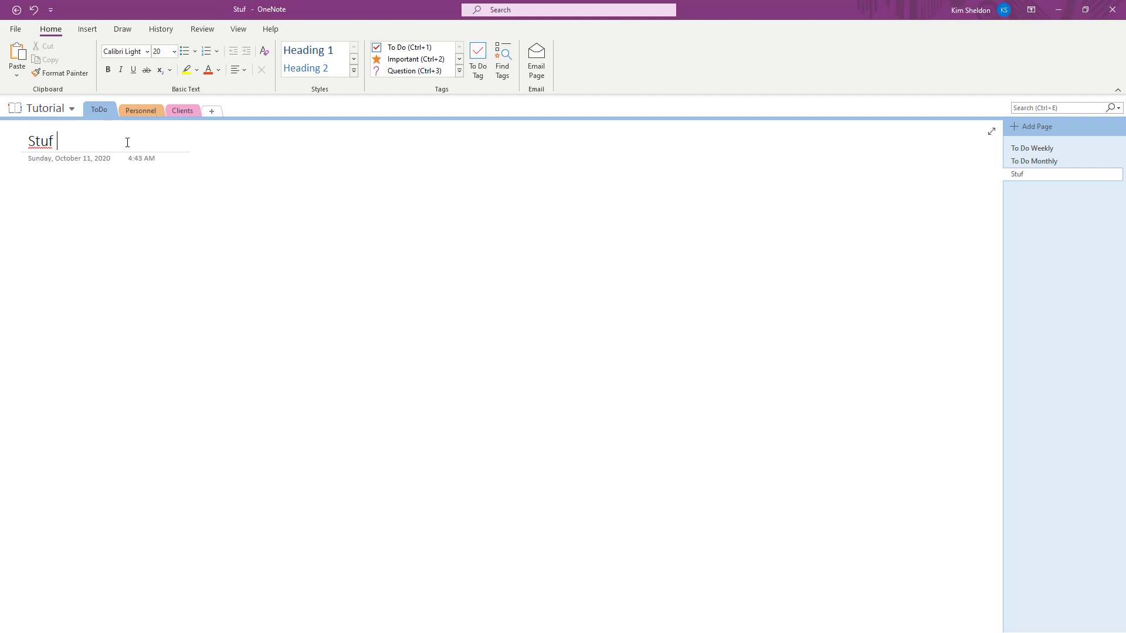
type("f I will never")
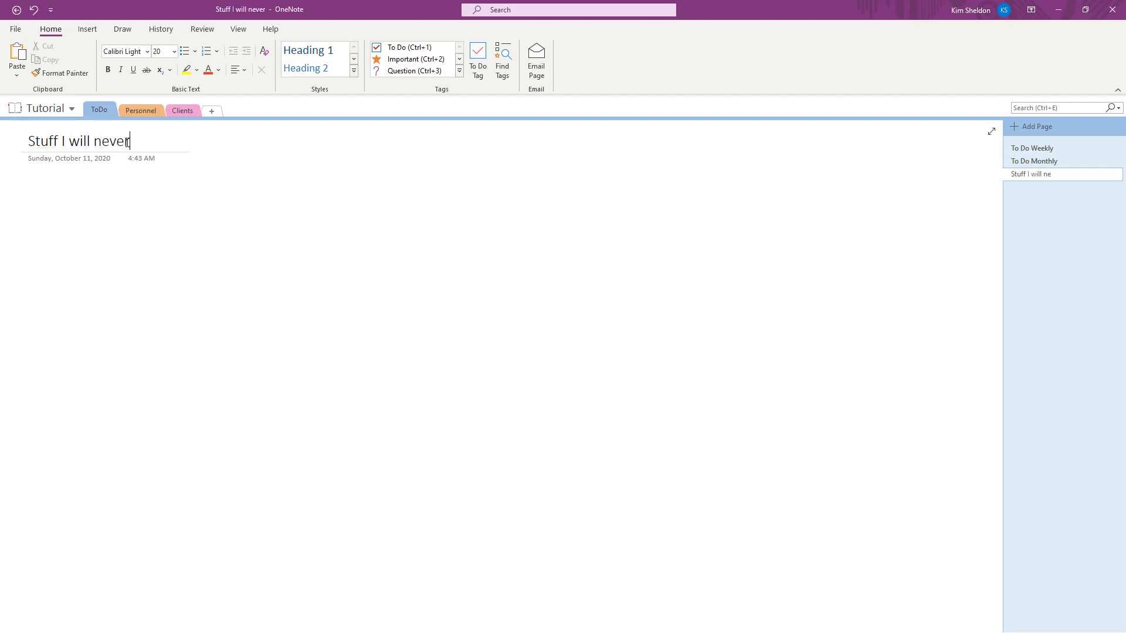
type(" dod")
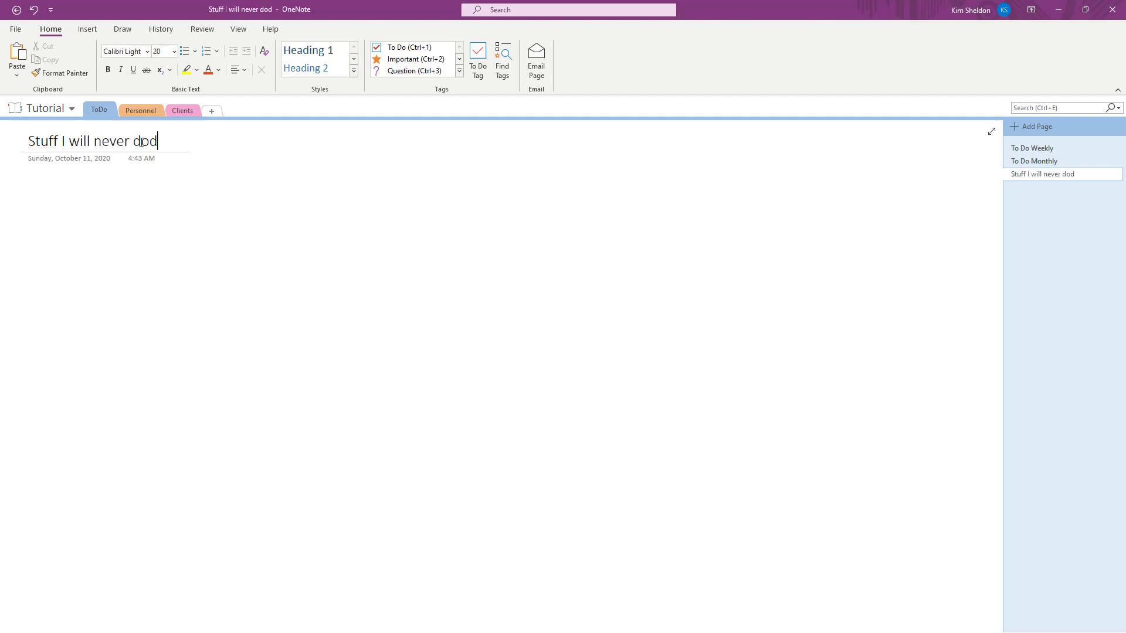
key("BackSpace")
left_click(72, 200)
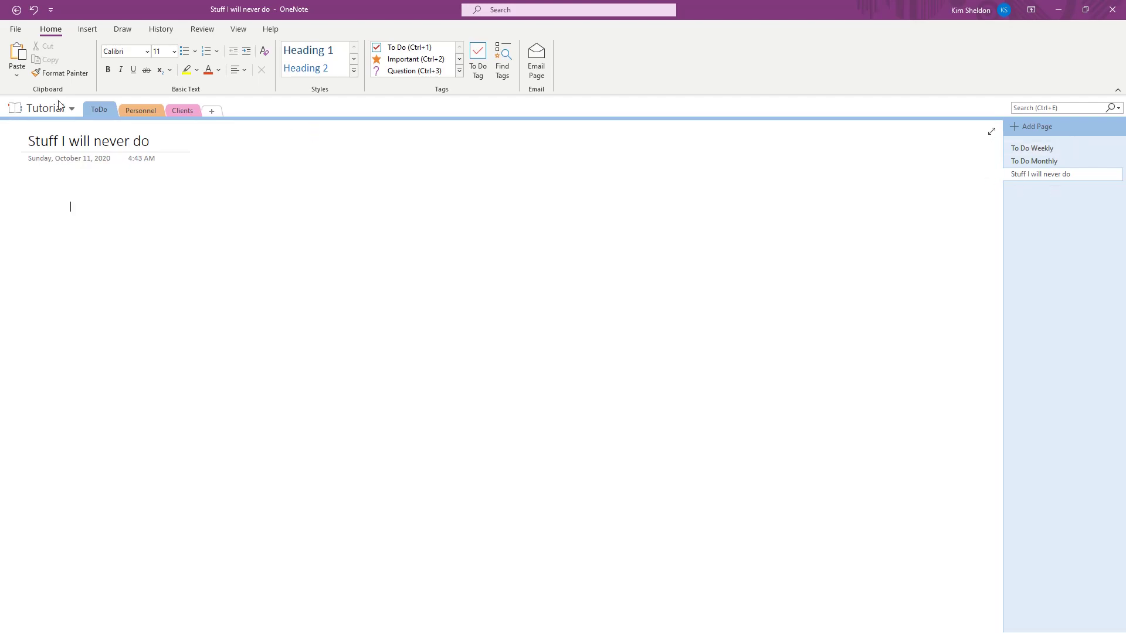
Step: Switch to the Personnel section to view its My employee info page
left_click(141, 111)
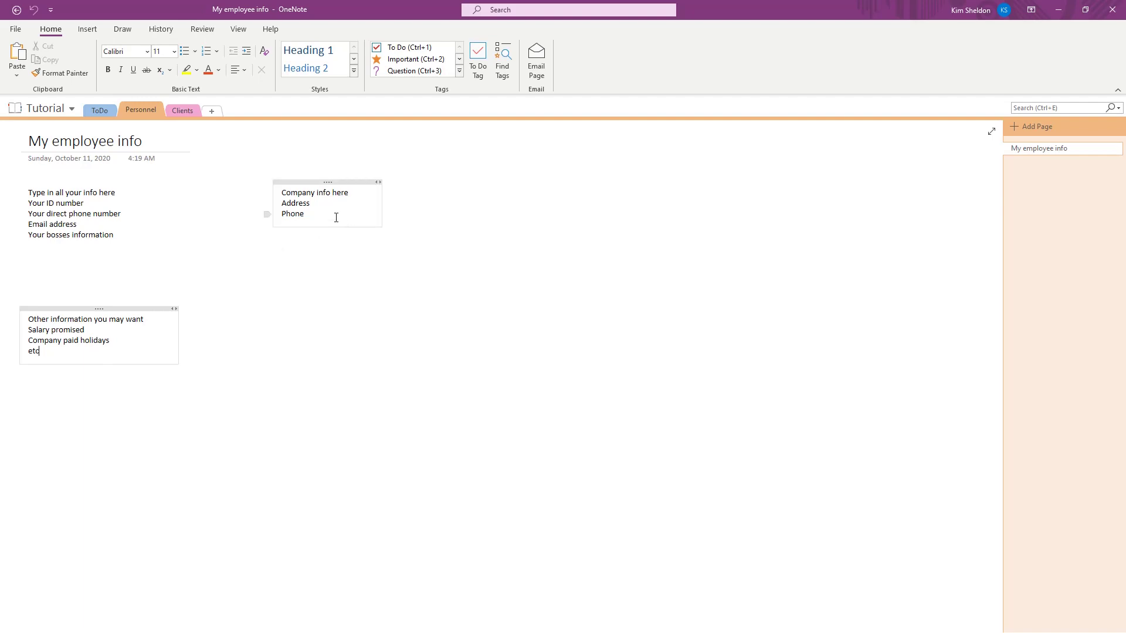
Step: Add a new Personnel page titled 'Discussions with HR'
left_click(1039, 125)
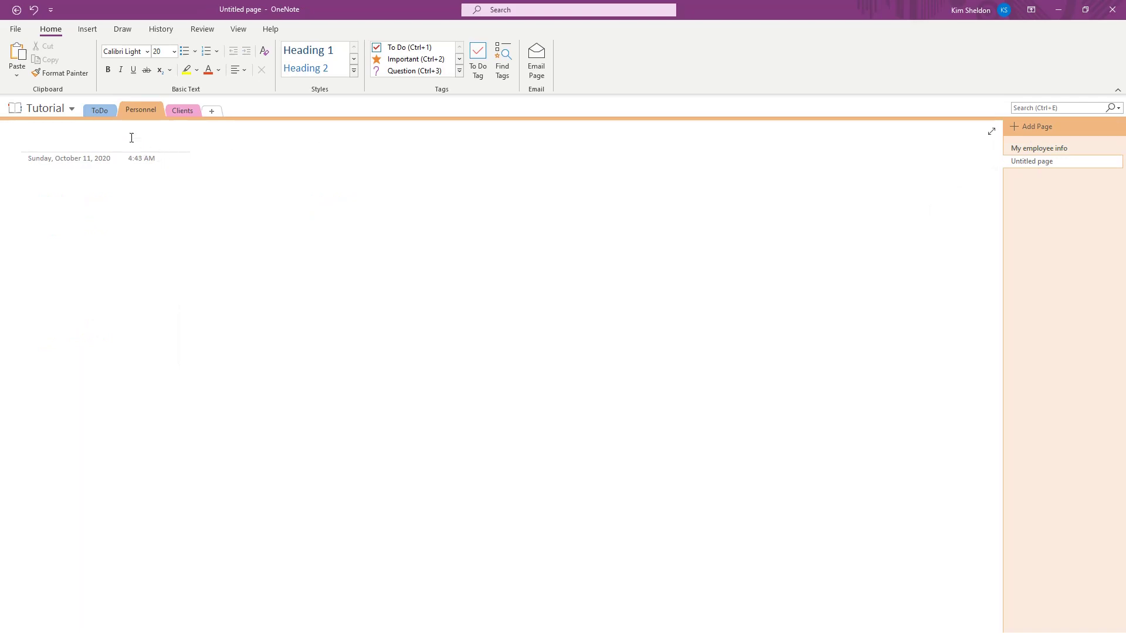
type("Dis")
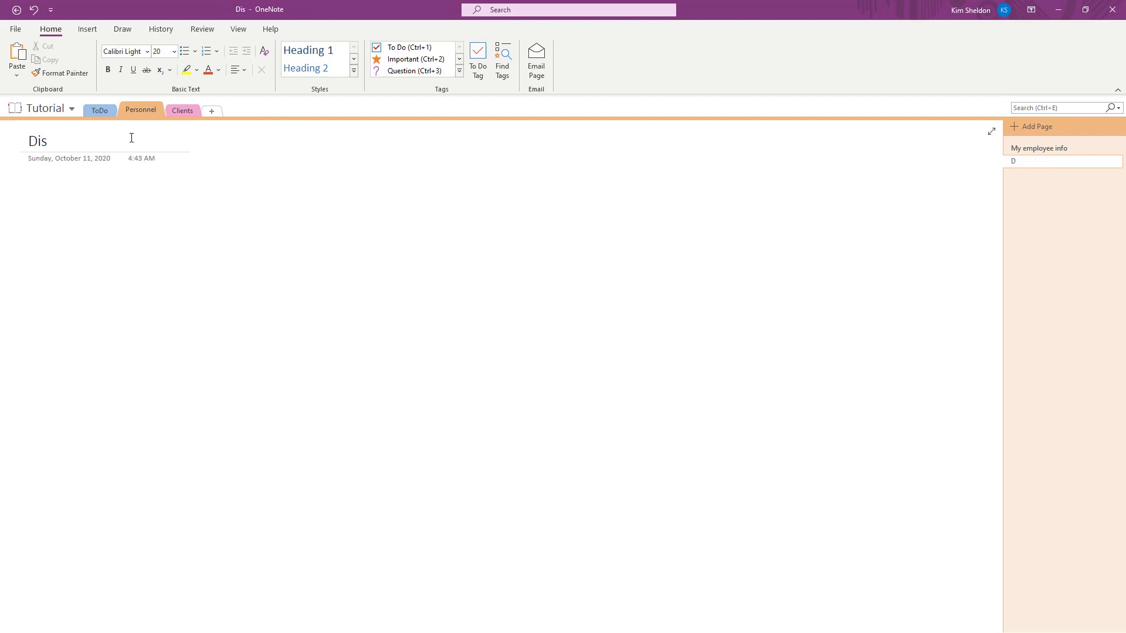
type("cussions with HR")
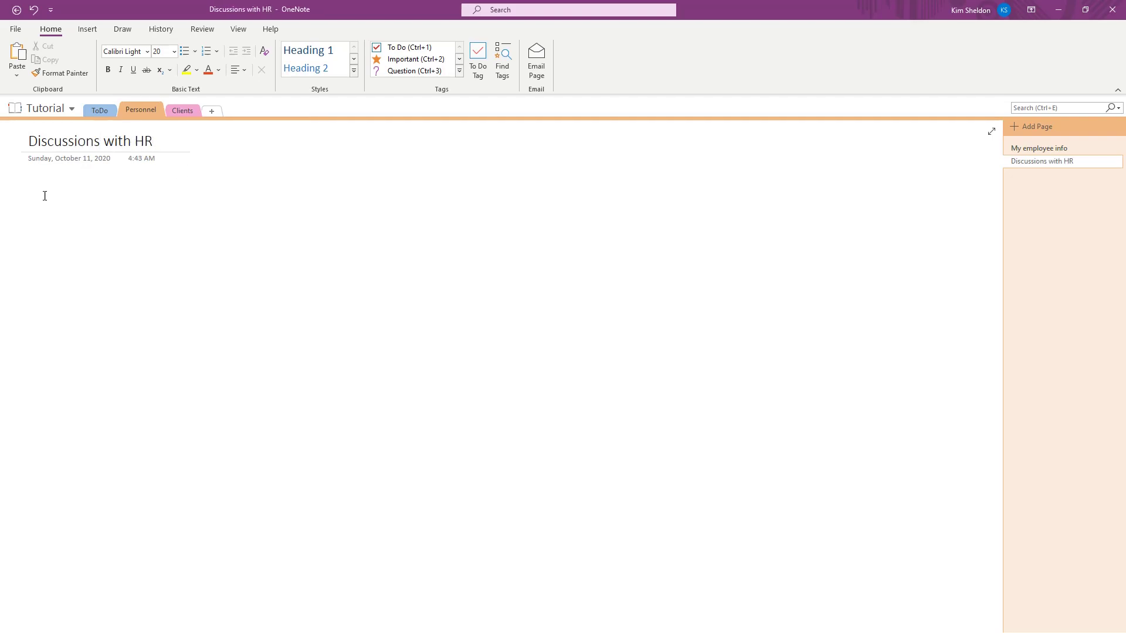
key("Return")
Step: Insert a 3x2 table headed 'Date', then start the discussion topic and result headers
left_click(86, 33)
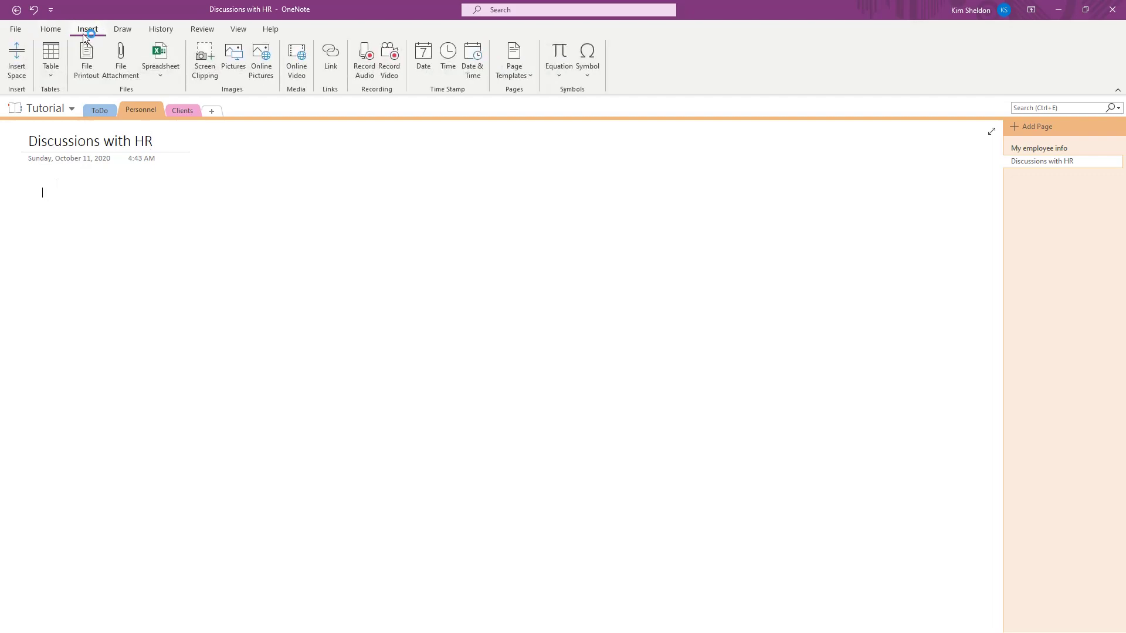
left_click(51, 50)
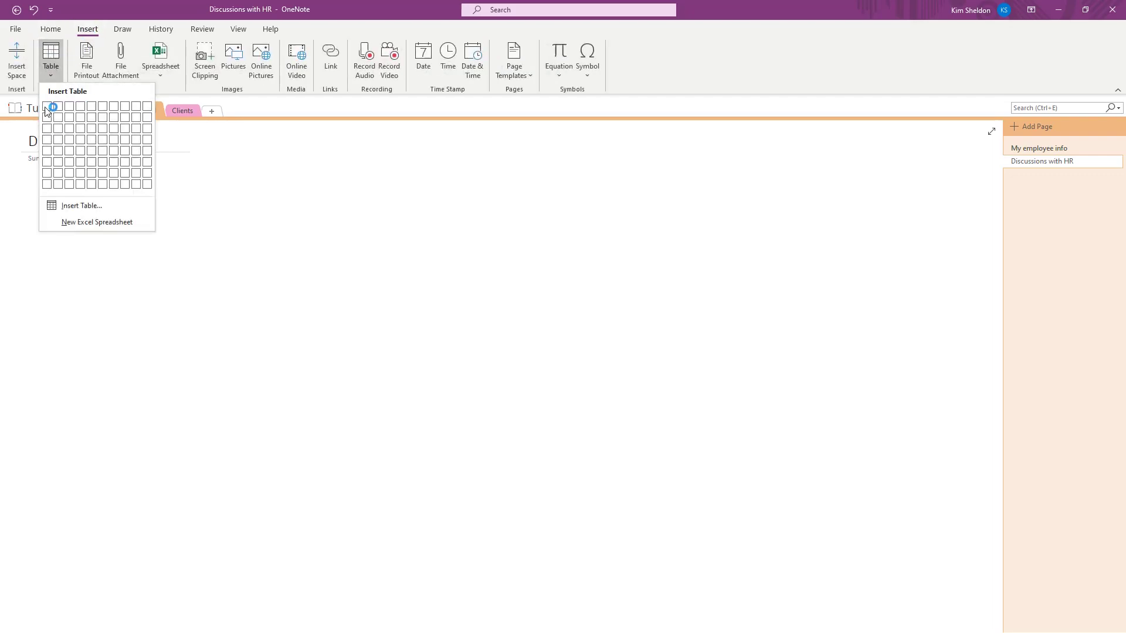
left_click(71, 119)
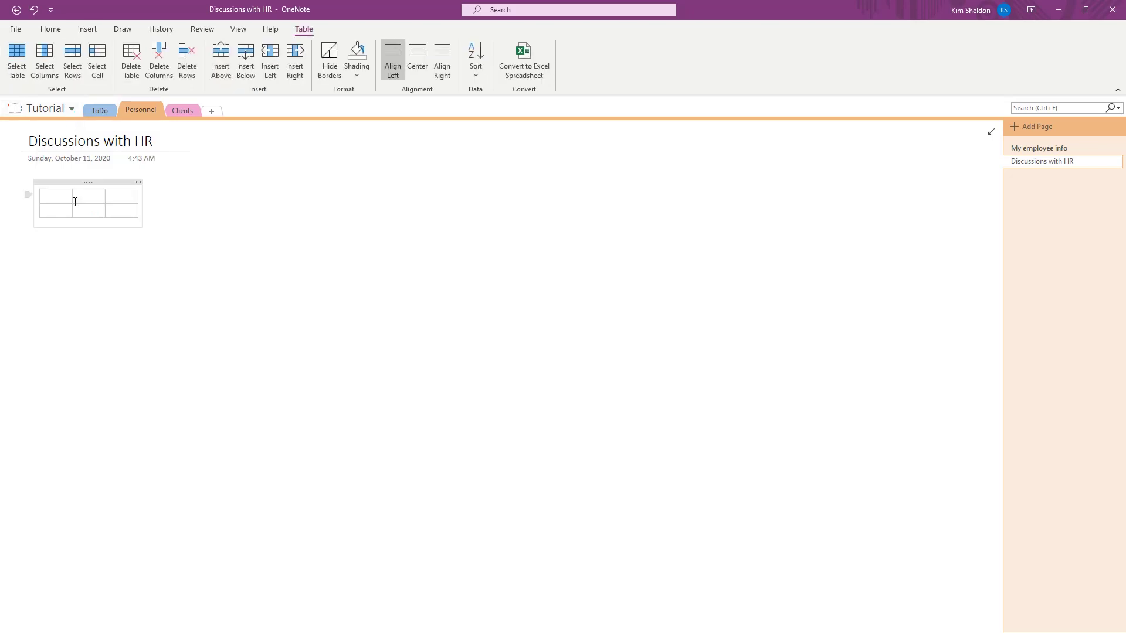
type("Date")
key("Tab")
type("discussion to")
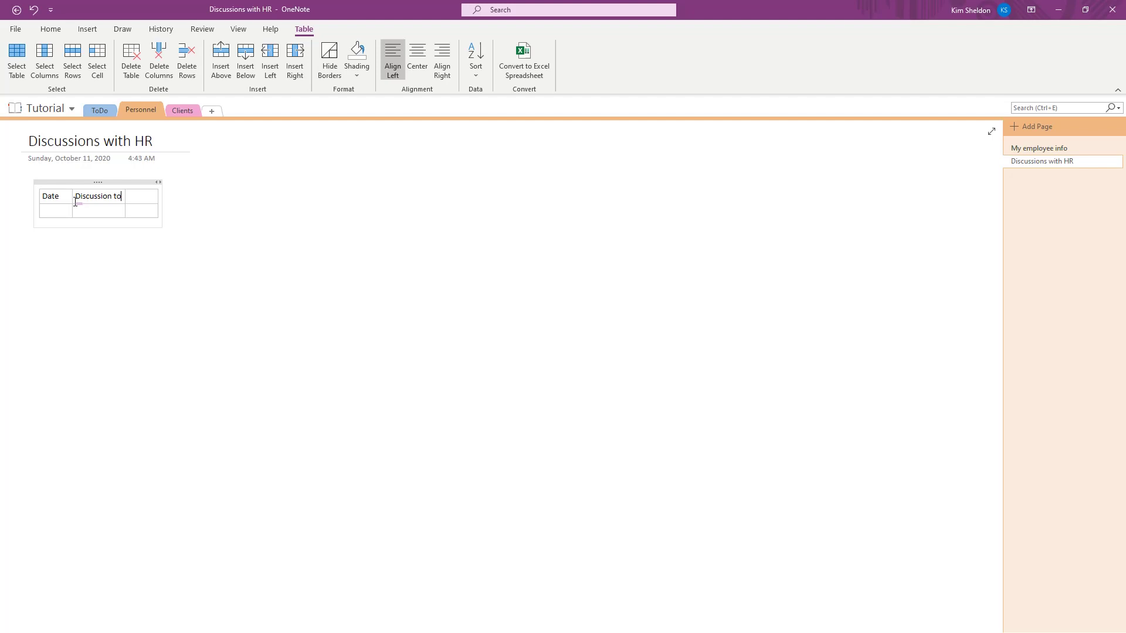
type("pic")
type("result")
Step: Widen the HR table and enter 10/1/2020 in the first row's Date cell
left_click_drag(170, 201, 877, 203)
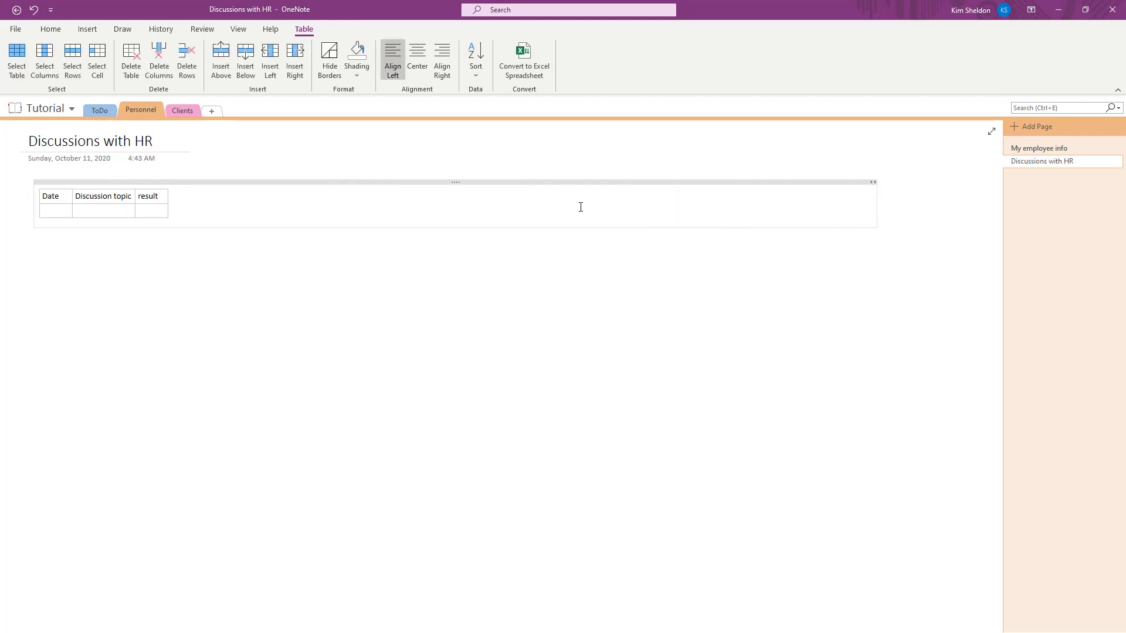
left_click_drag(134, 210, 837, 199)
left_click(55, 212)
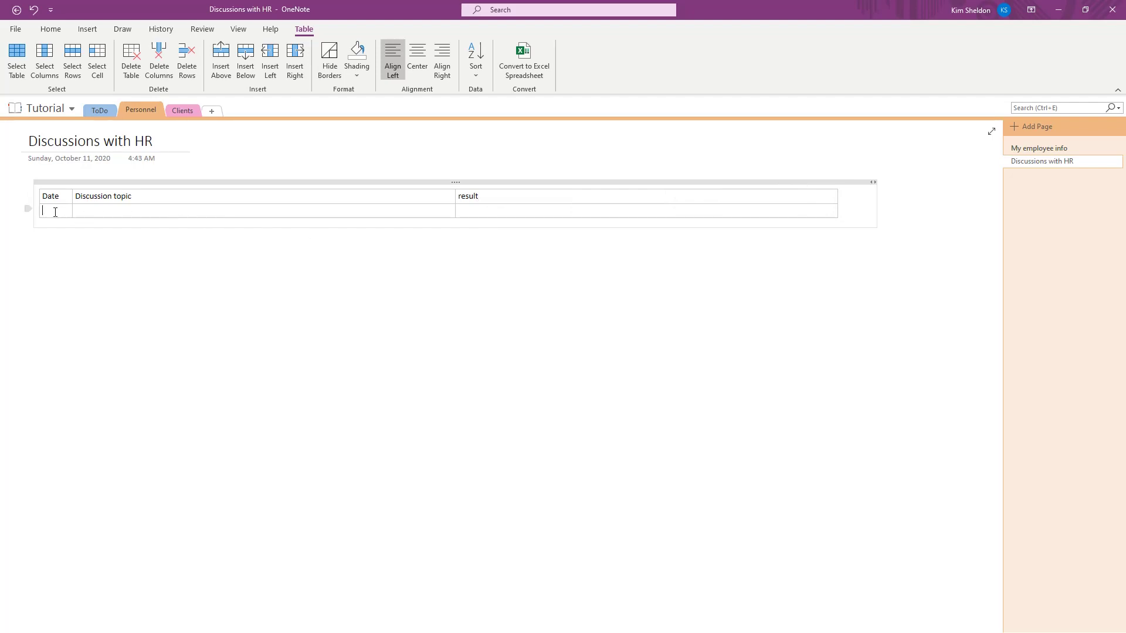
type("10/1/2020")
key("Tab")
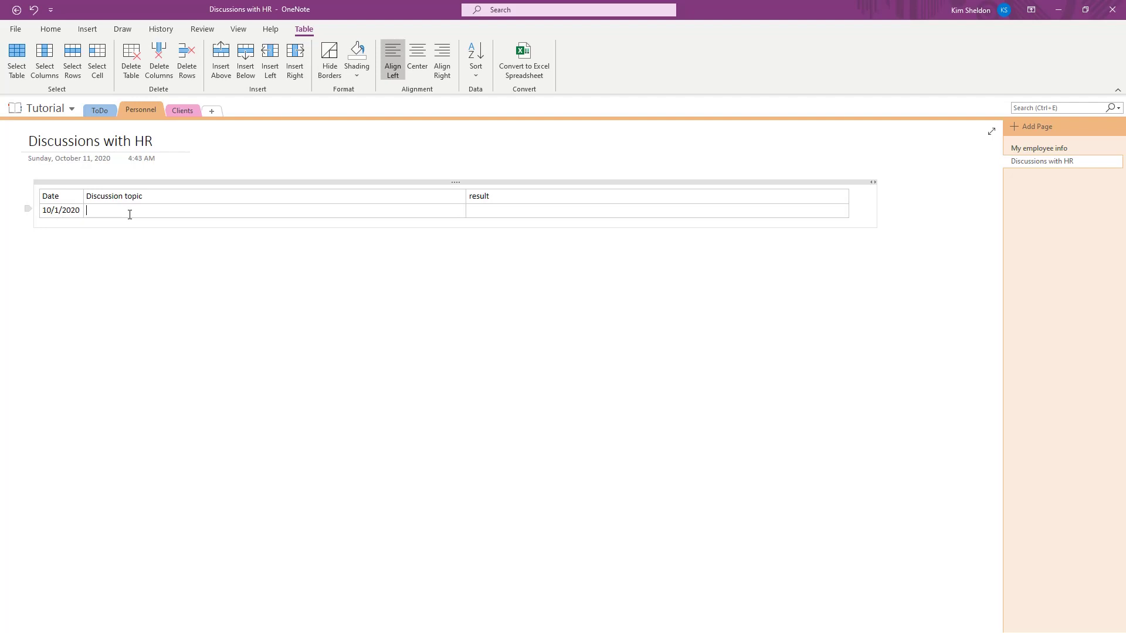
Step: Enter topic 'Met with HR about changing my start time' and result 'Start time is now 8:30am'
type("Met with HR about changing my start time")
left_click(495, 209)
type("Start")
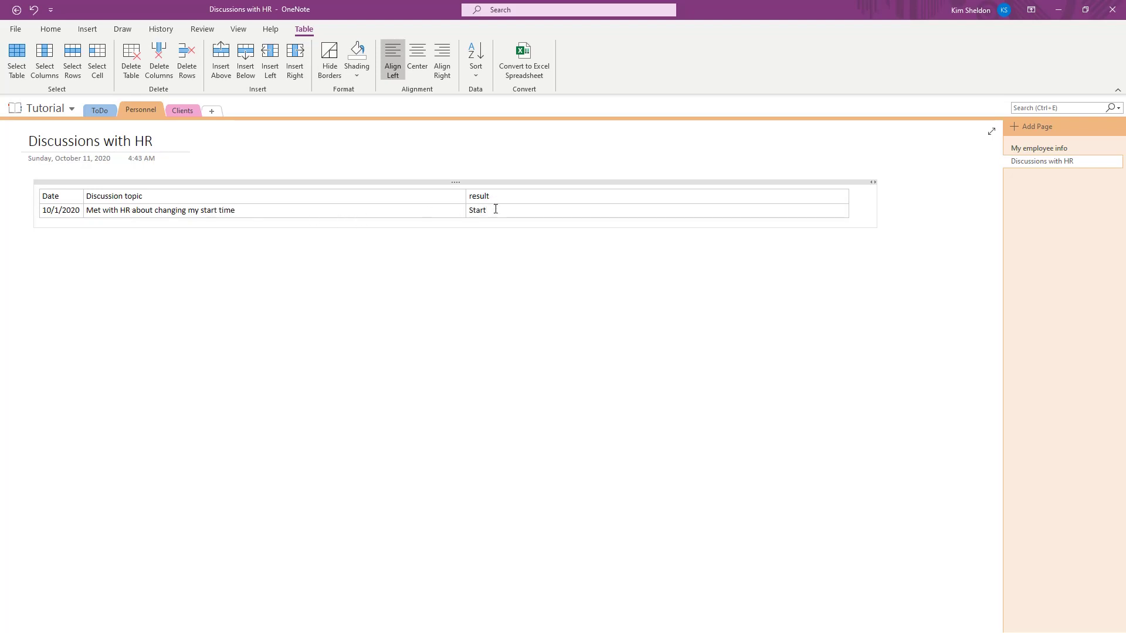
type(" time is now 8:3-")
key("BackSpace")
type("0am")
Step: Switch to the Clients section and open its Clients page listing five client companies
left_click(195, 111)
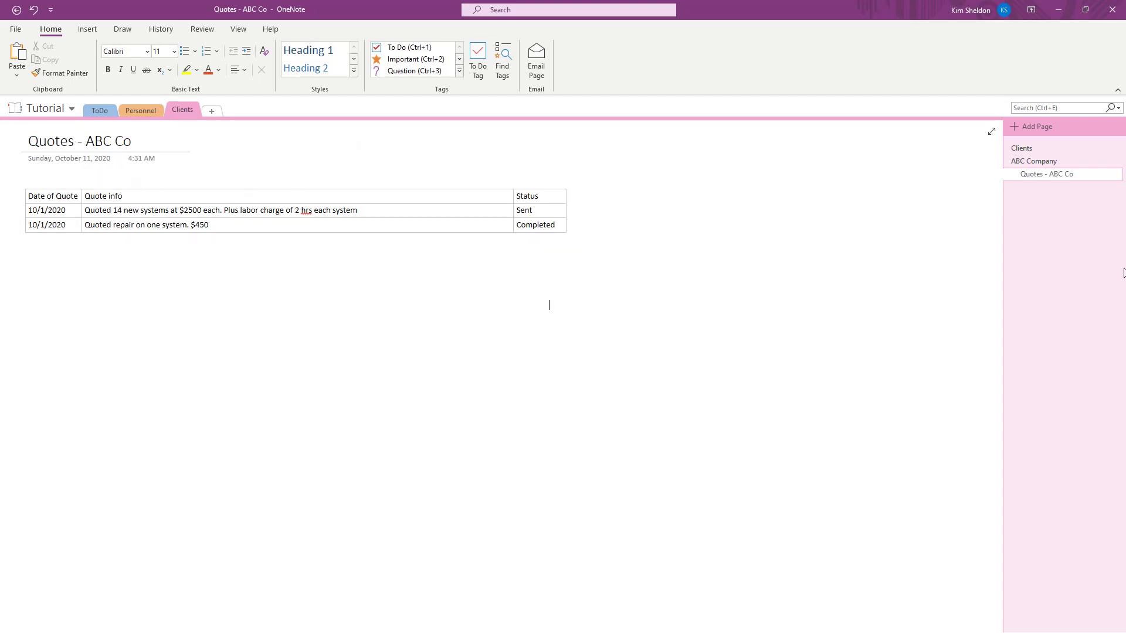
left_click(1030, 148)
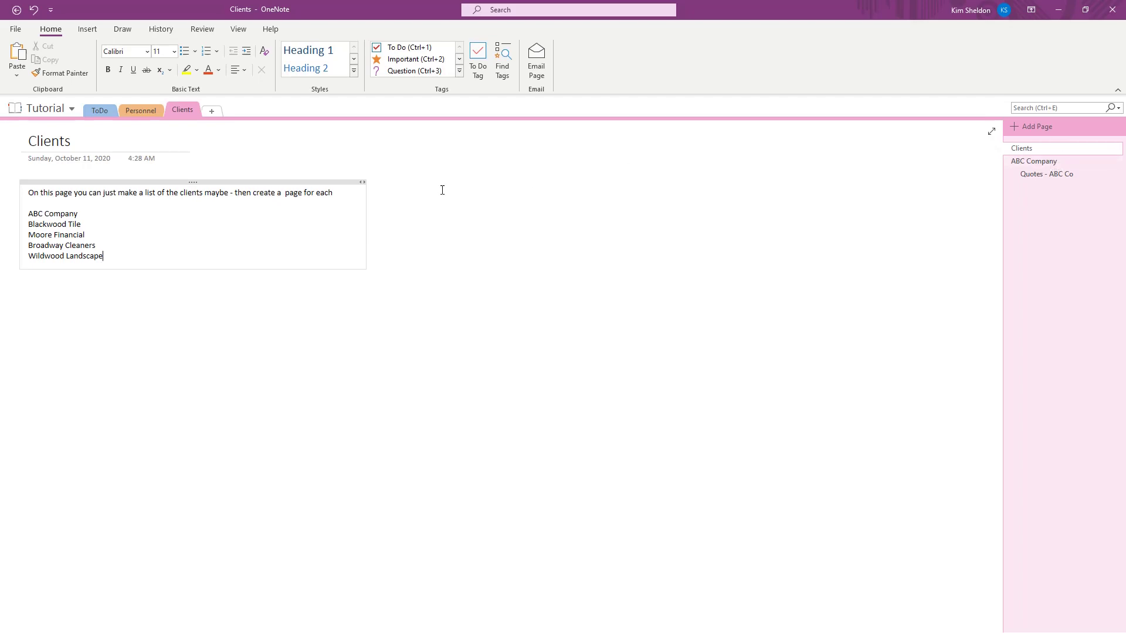
Step: Open the ABC Company page with its contact list and 'Our discussions' notes
left_click(1042, 162)
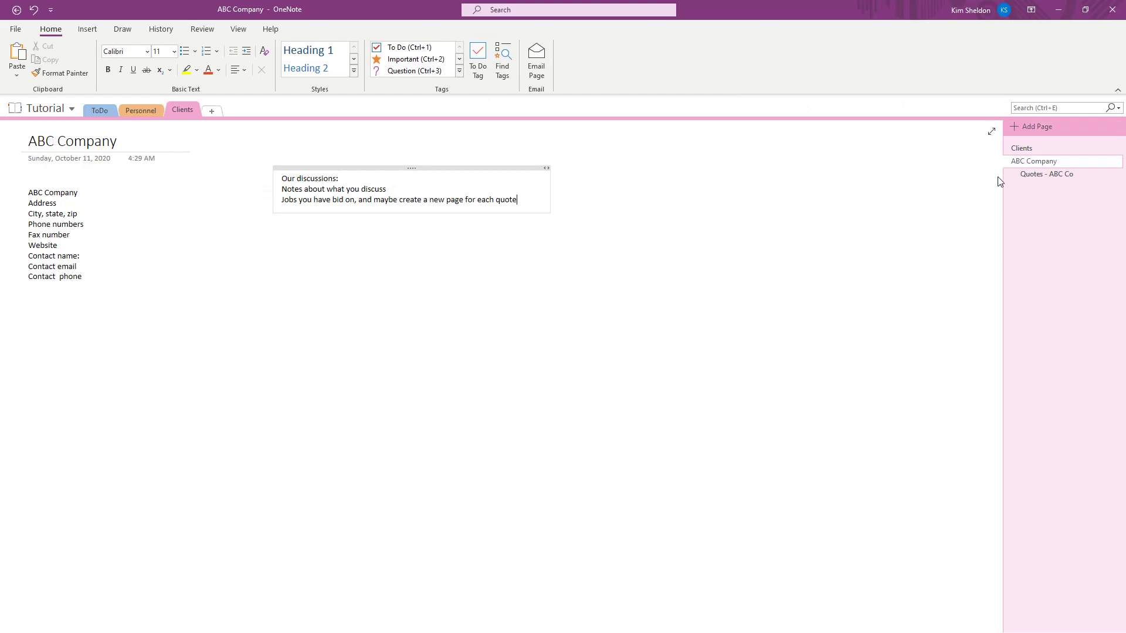
Step: Open the Quotes - ABC Co page to view its system quote and $450 repair entries
left_click(1039, 174)
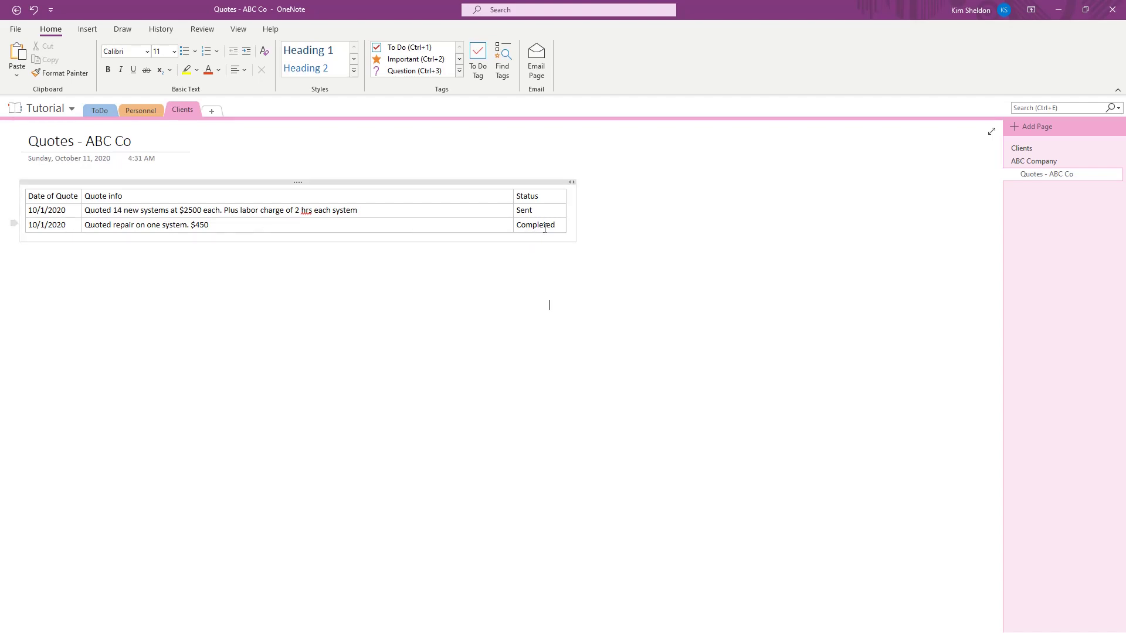
right_click(1040, 179)
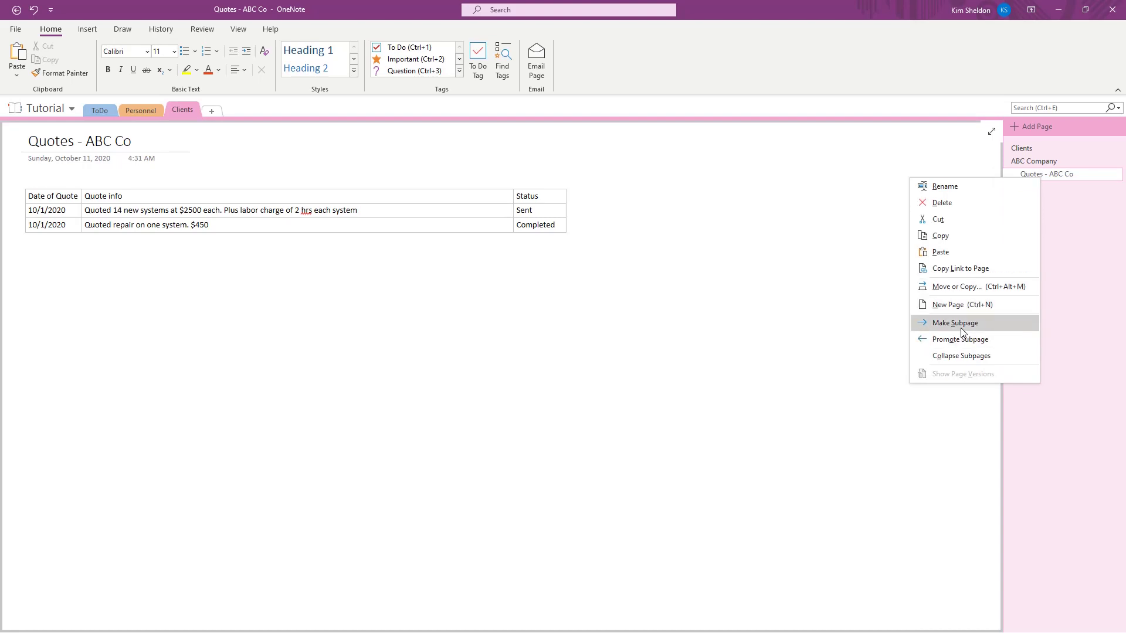
left_click(872, 190)
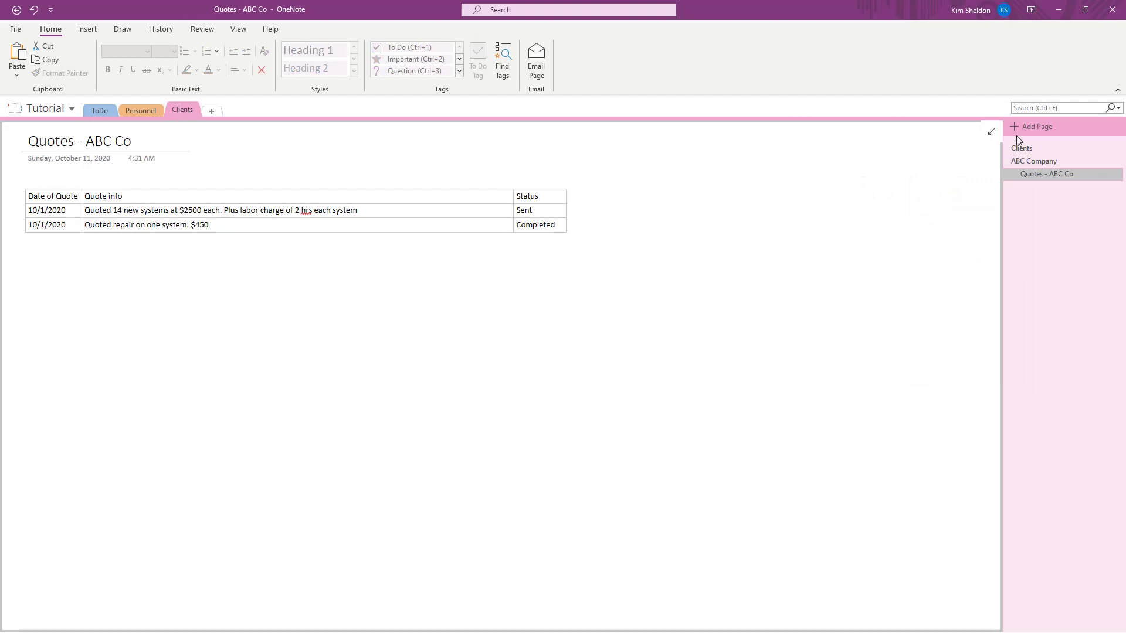
Step: From the Clients page, add a new page titled 'Blackwood Tile'
left_click(1021, 148)
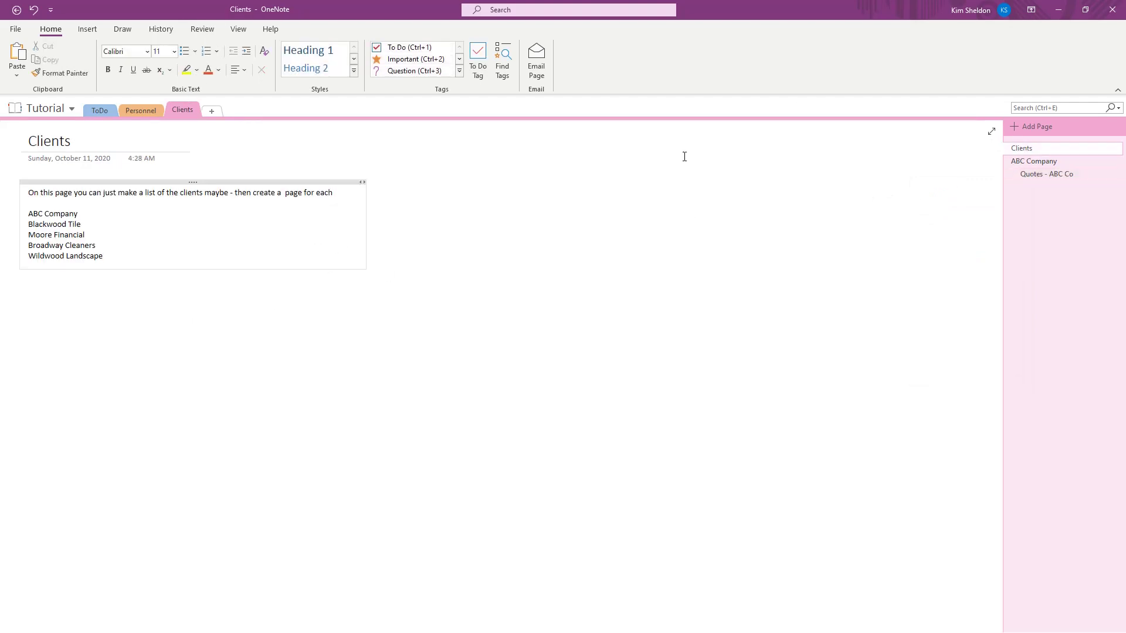
left_click(1033, 128)
type("B")
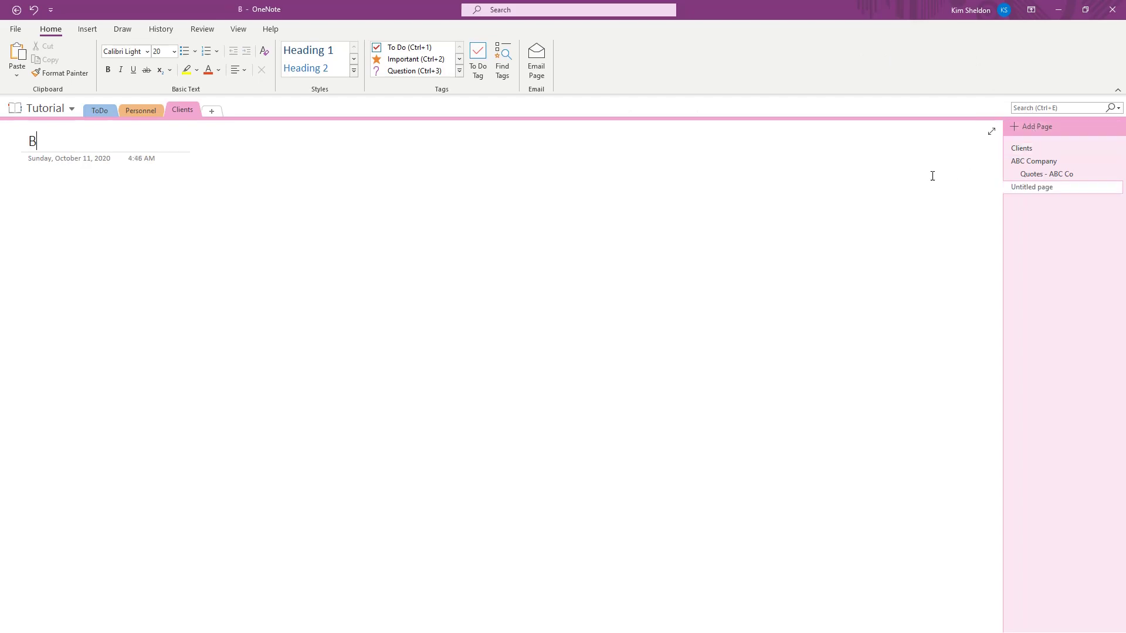
type("lackwood Tile")
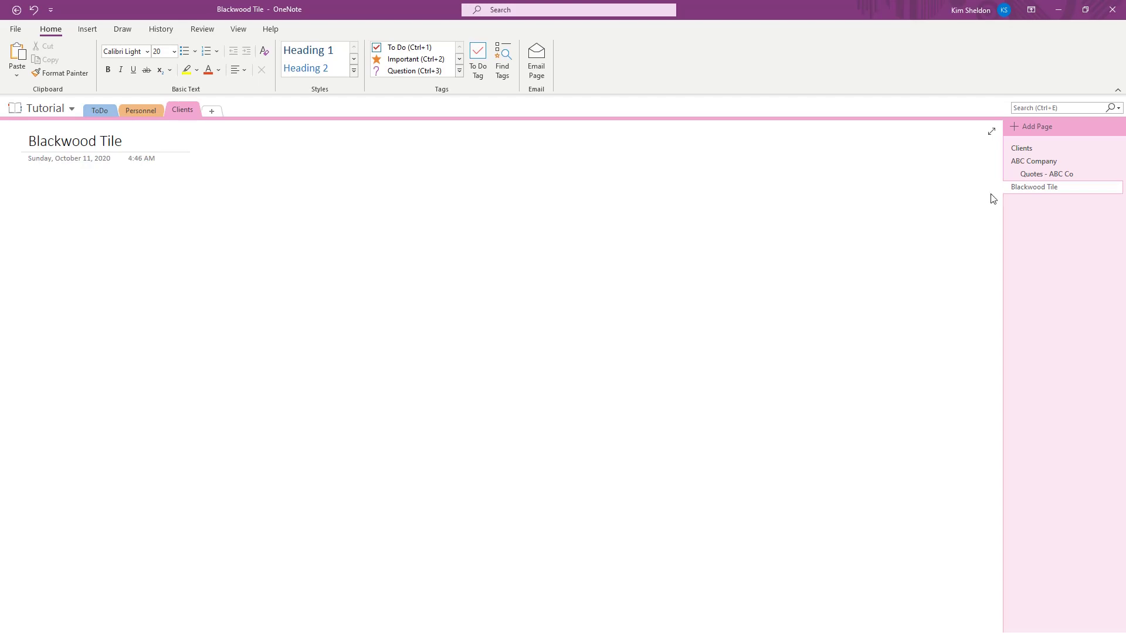
key("Return")
Step: Type four lines of placeholder text into the Blackwood Tile page body
type("a;jlflkjasd")
key("Return")
type("Adfsasdfasd")
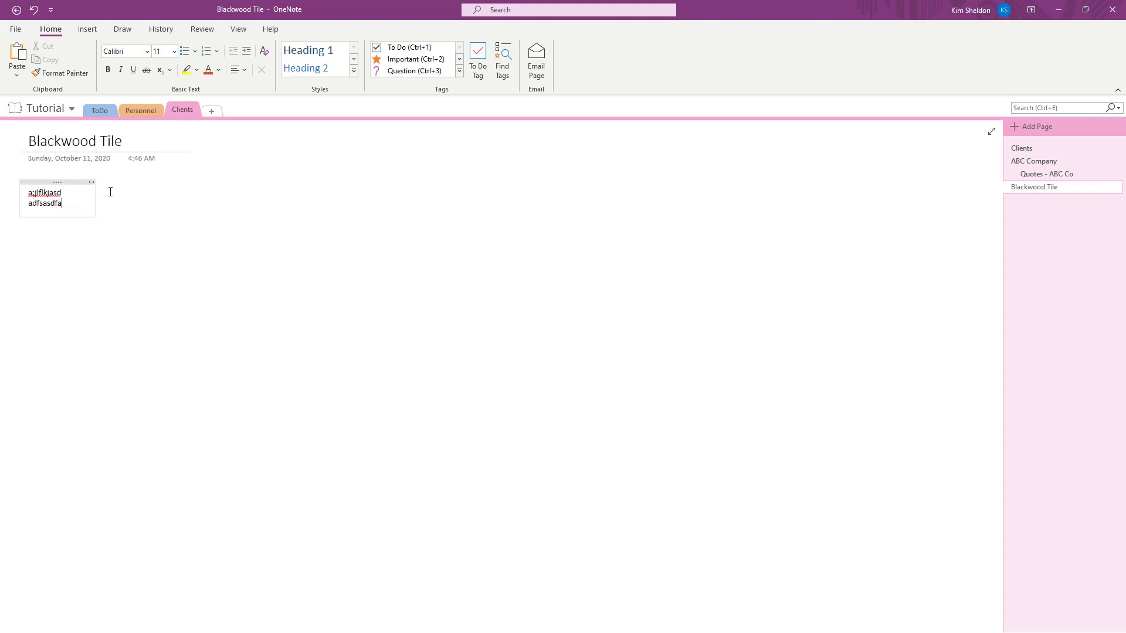
key("Return")
type("Fa")
key("Return")
type("sdf")
key("Return")
type("asdf")
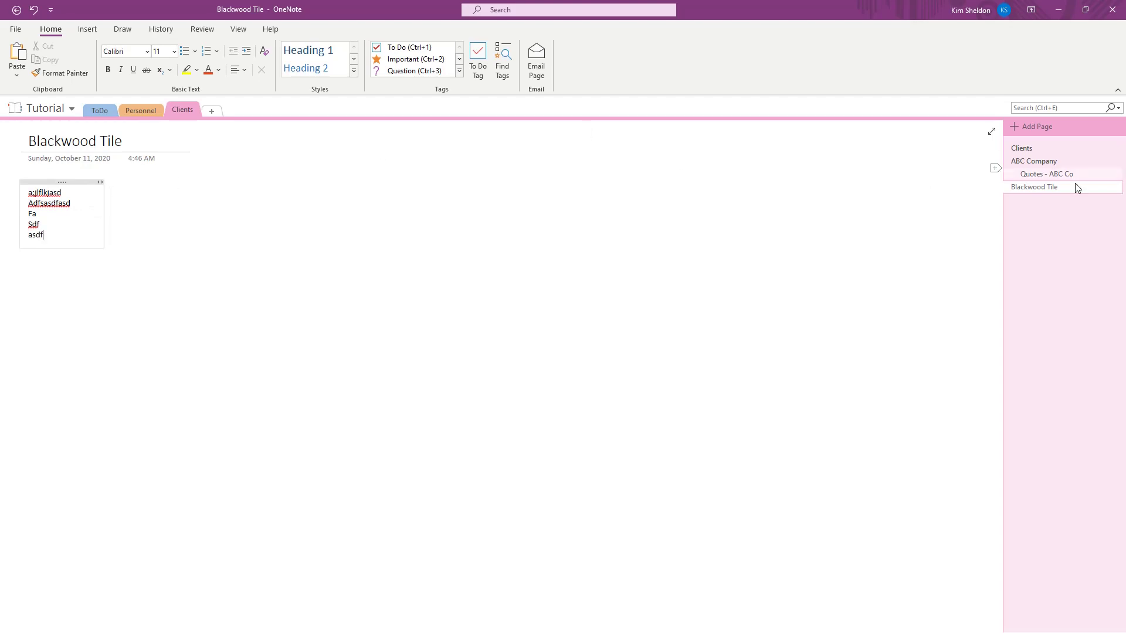
Step: Add 'Quotes - Blackwood Tile' as a subpage of Blackwood Tile, then collapse both client page groups
left_click(1037, 127)
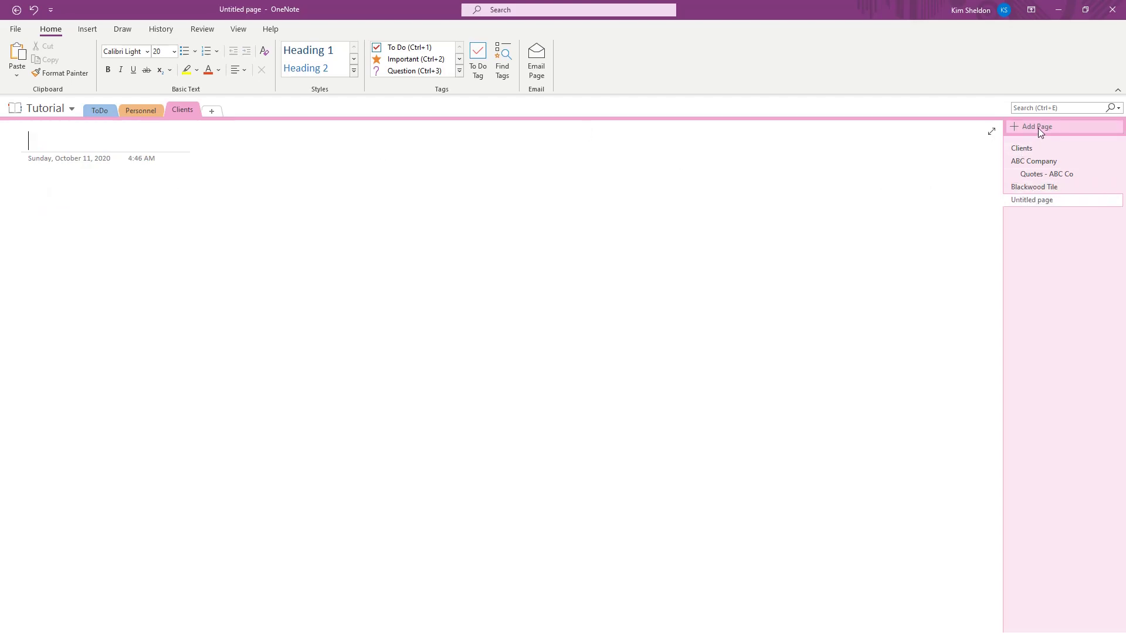
type("Qu")
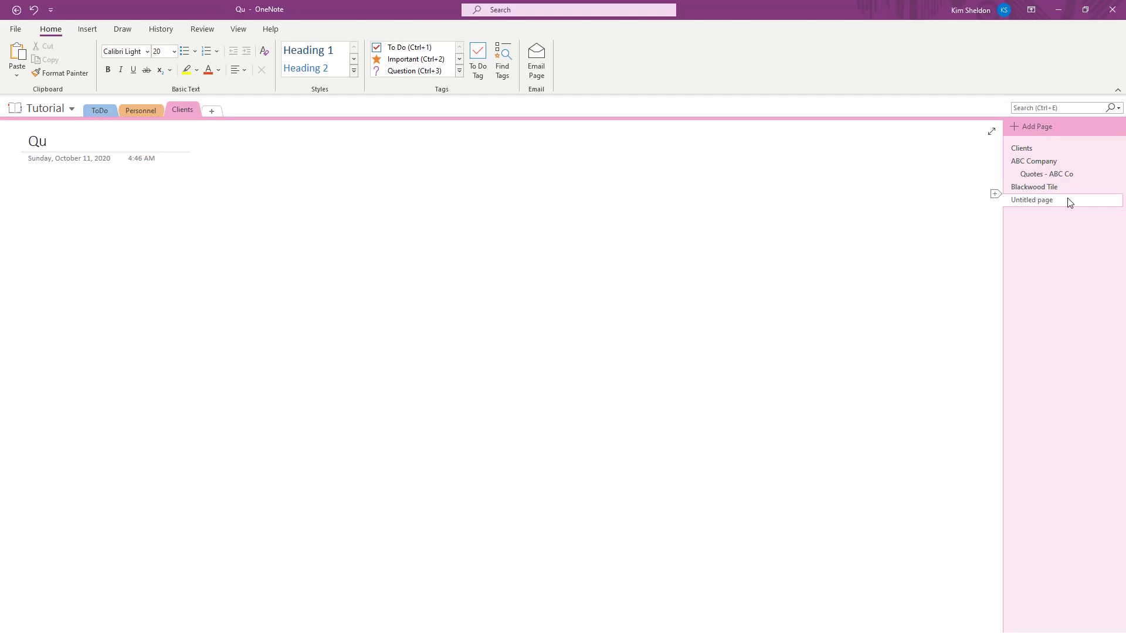
type("otes - Bla")
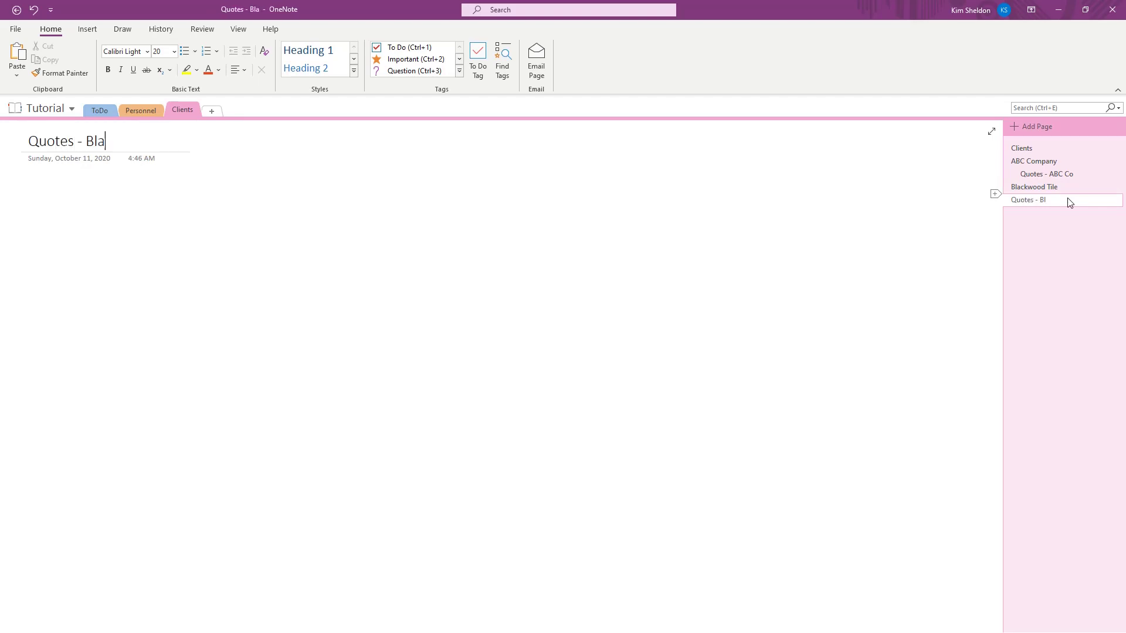
type("ckwood Tile")
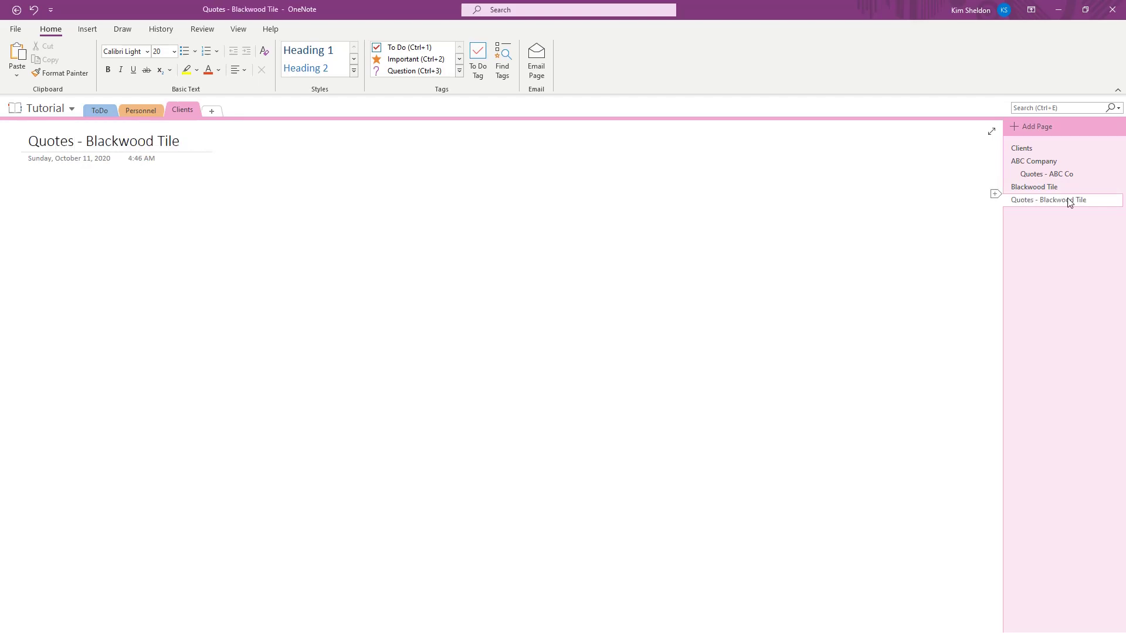
right_click(1031, 202)
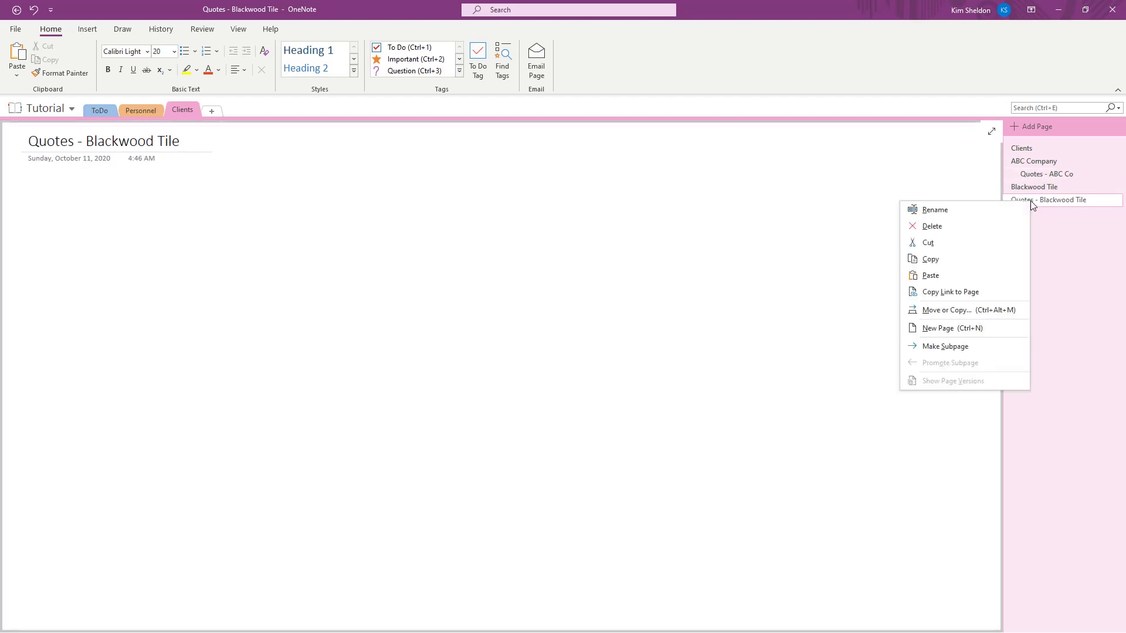
left_click(979, 346)
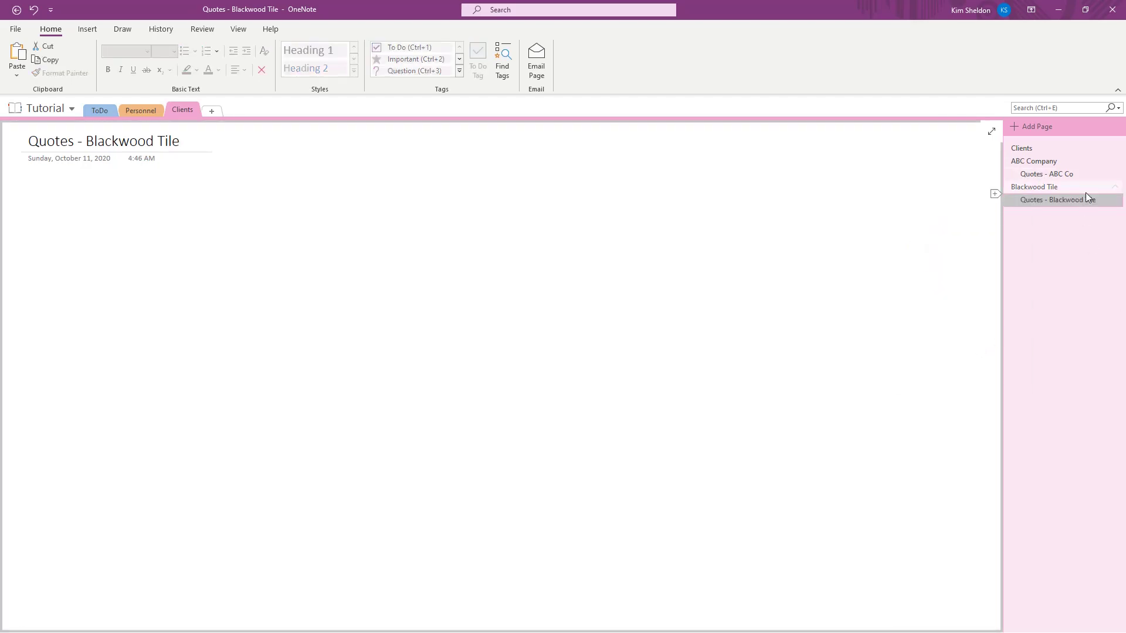
left_click(1116, 187)
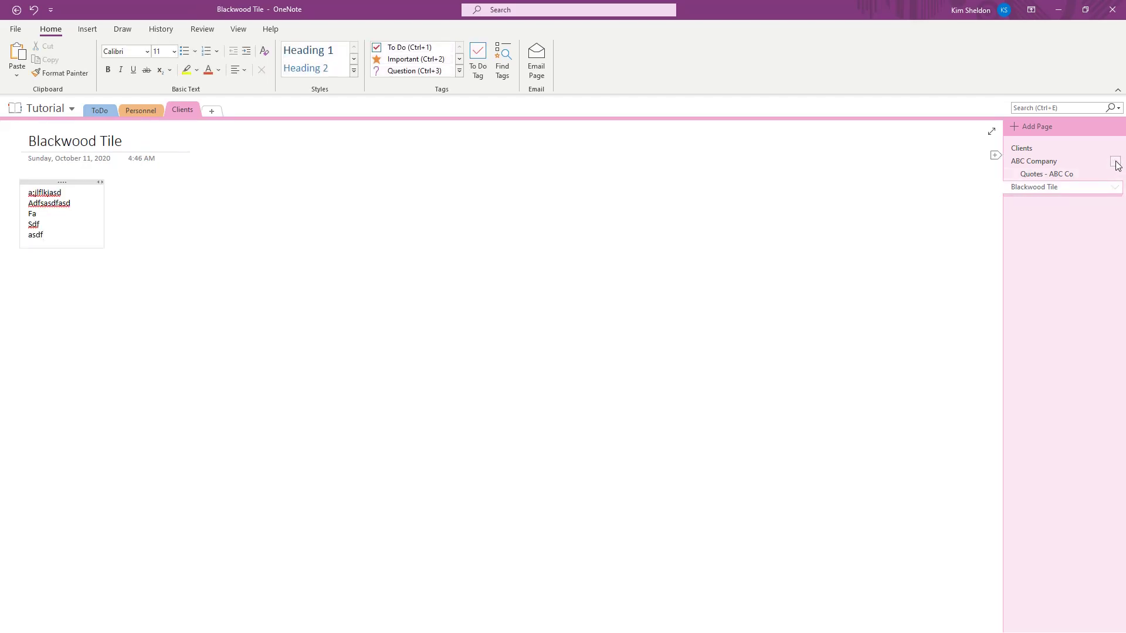
left_click(1113, 162)
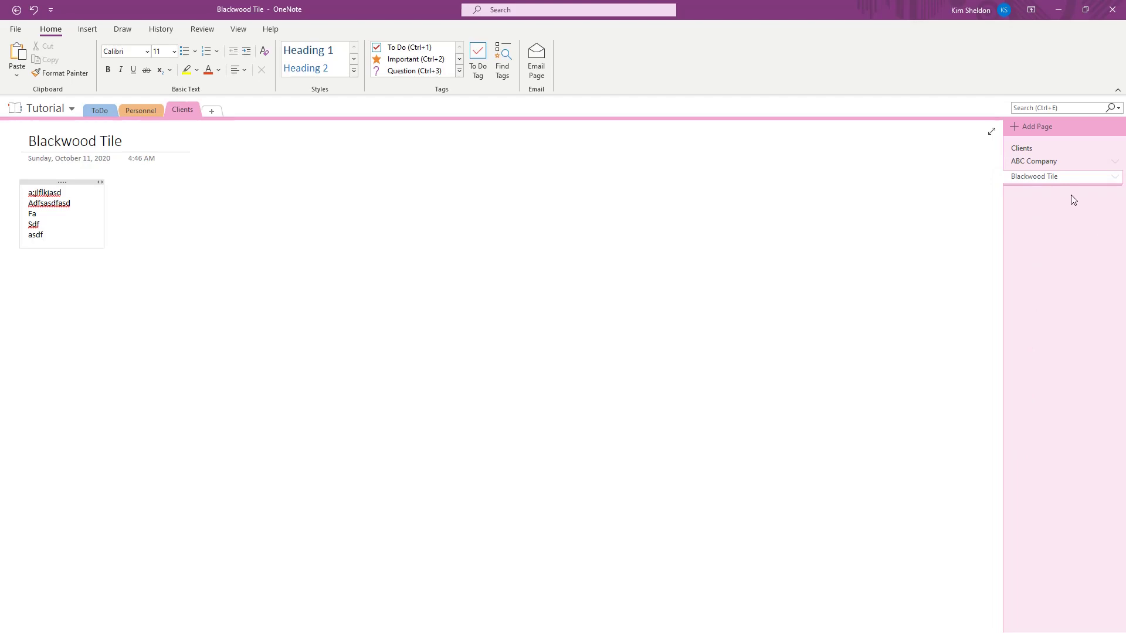
Step: Expand the ABC Company group to reveal its Quotes - ABC Co subpage
left_click(1115, 163)
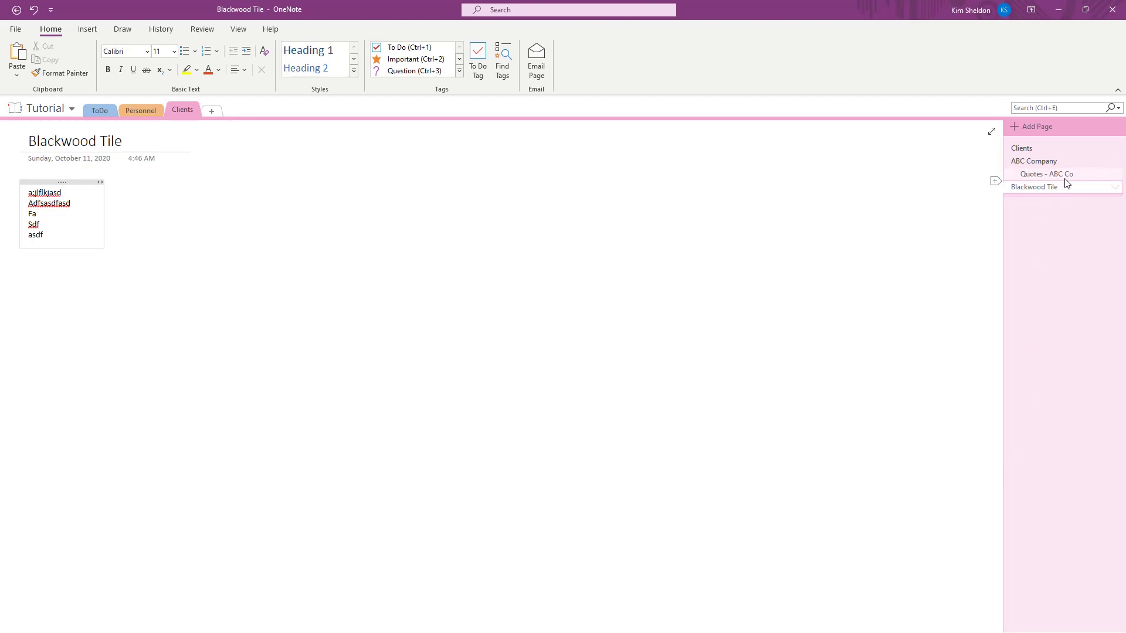